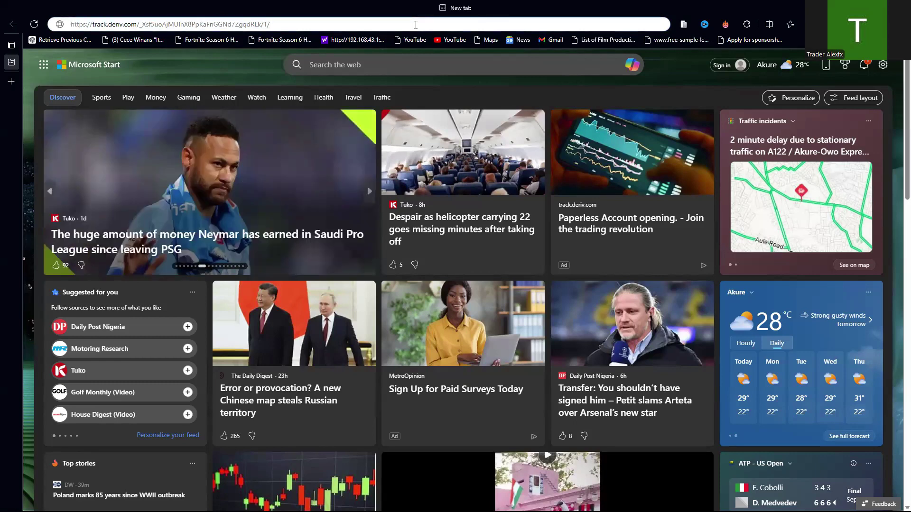
Step: Load the pasted track.deriv.com tracking link to reach the Deriv sign-up page
key(Return)
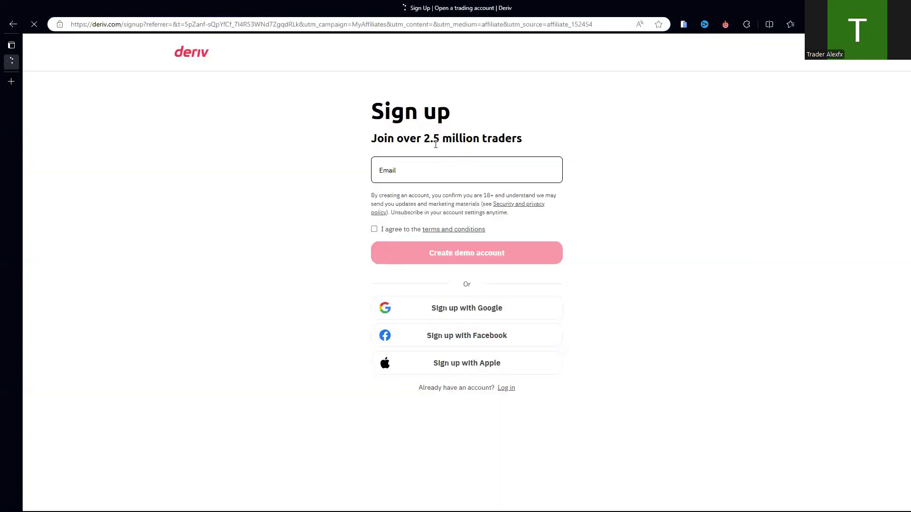
Step: Enter the sign-up email address, accept the terms and conditions, and create the demo account
click(421, 177)
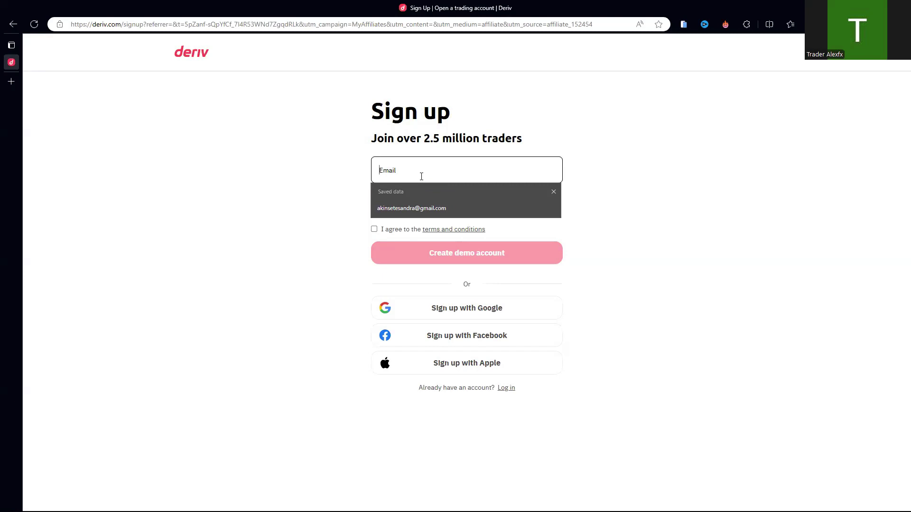
text(jj)
text(mm)
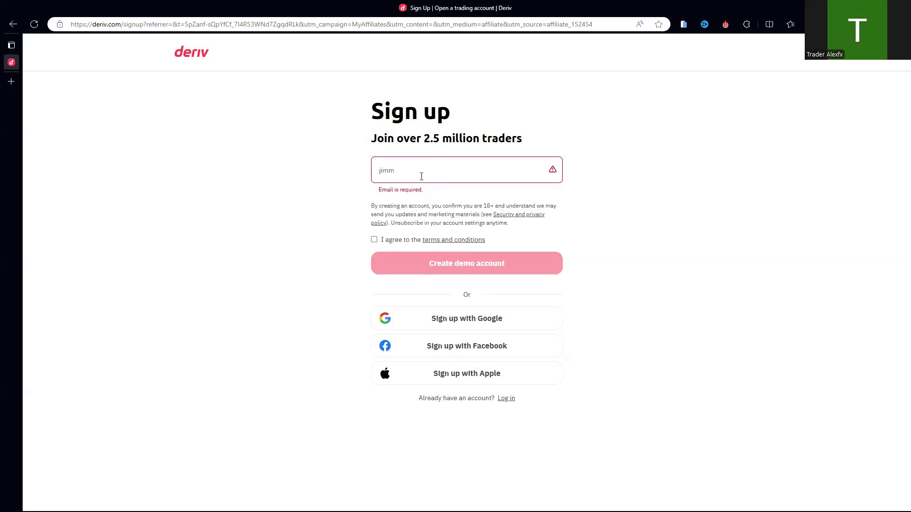
click(373, 229)
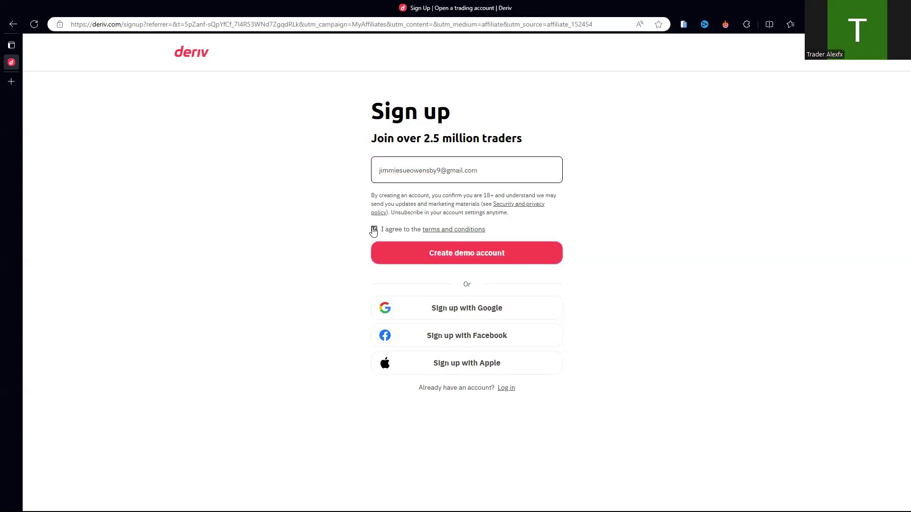
click(400, 251)
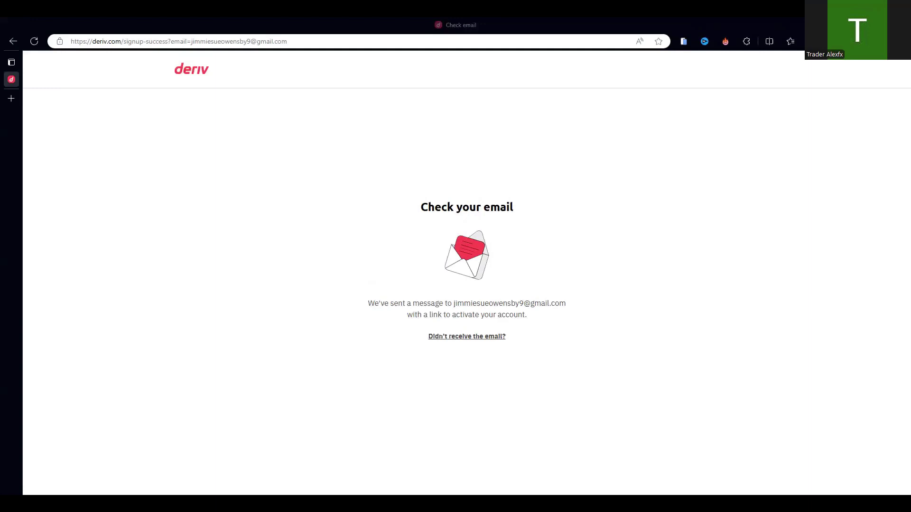
Step: Paste and load the copied account activation link in the address bar
click(279, 39)
right_click(279, 39)
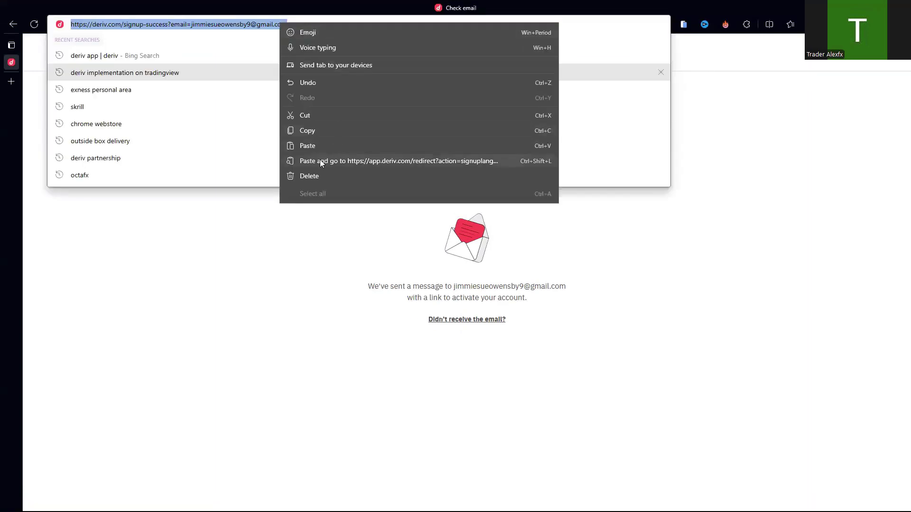
click(321, 161)
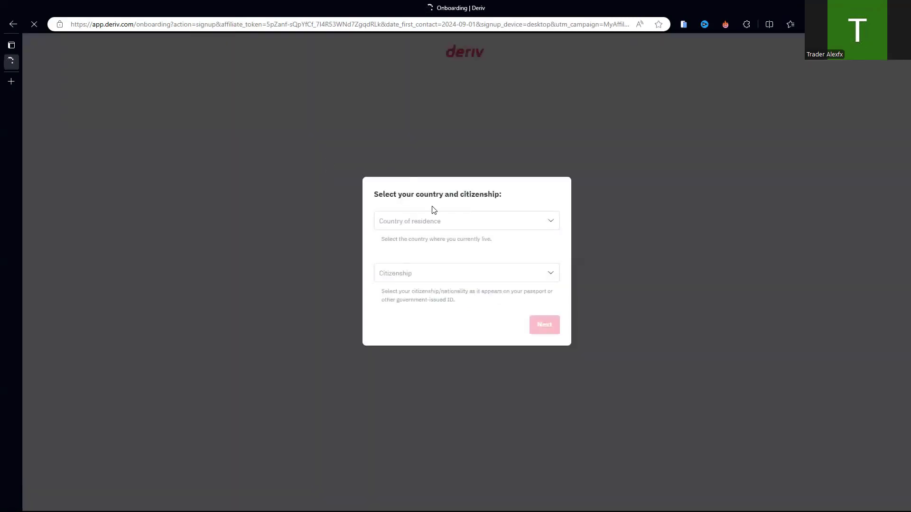
Step: Set country of residence and citizenship to Nigeria and continue to the password step
click(443, 219)
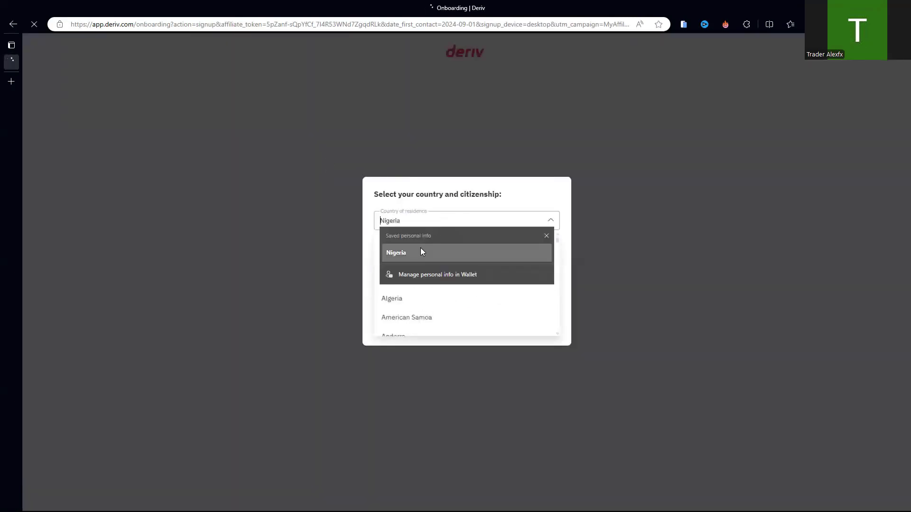
click(420, 248)
click(430, 278)
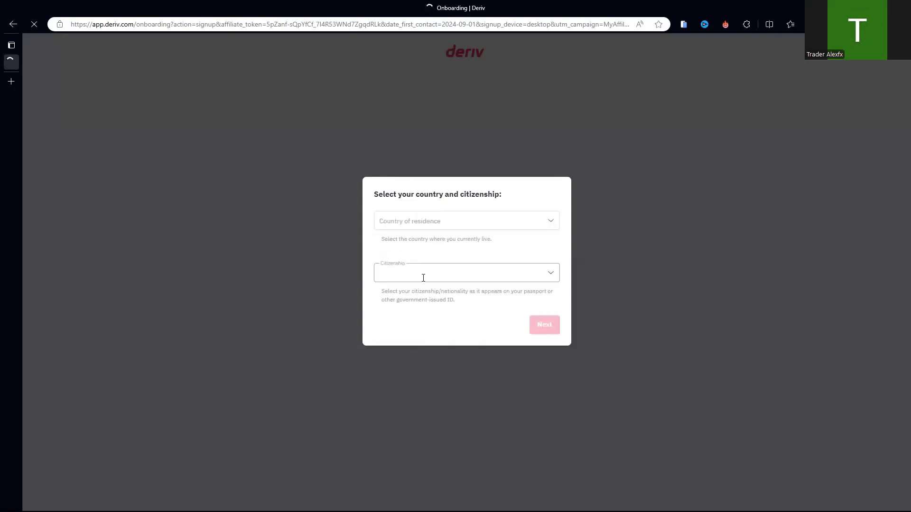
text(nigerian)
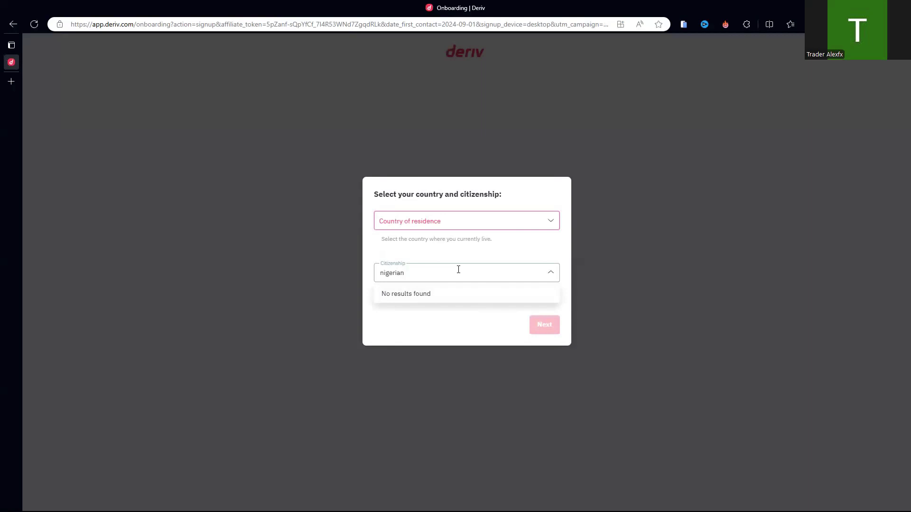
click(464, 217)
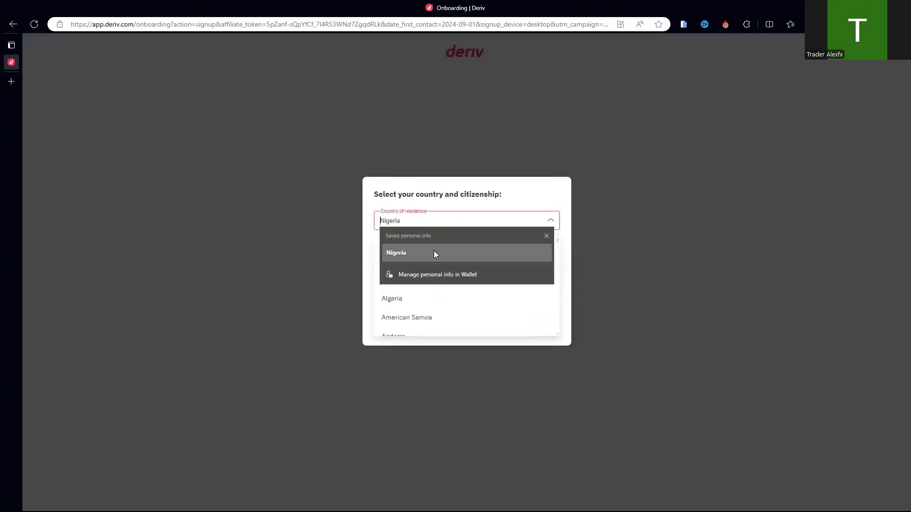
click(434, 253)
click(420, 273)
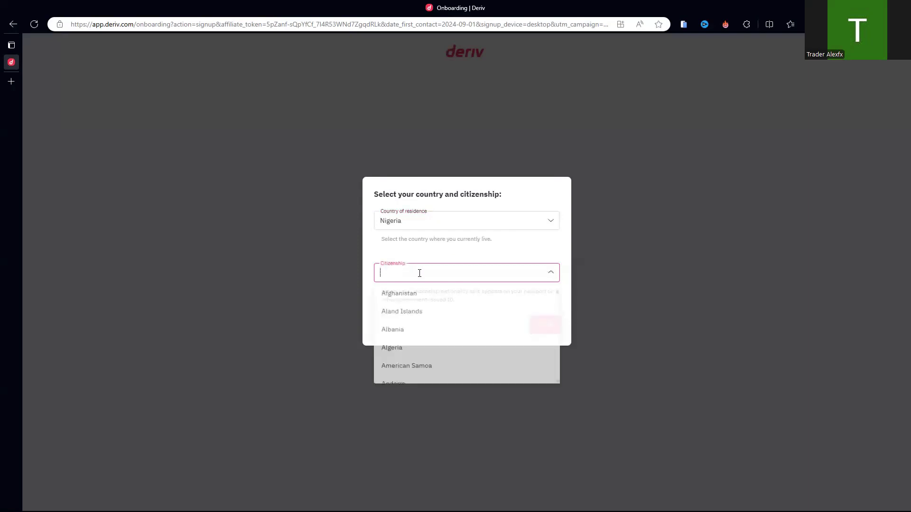
text(nig)
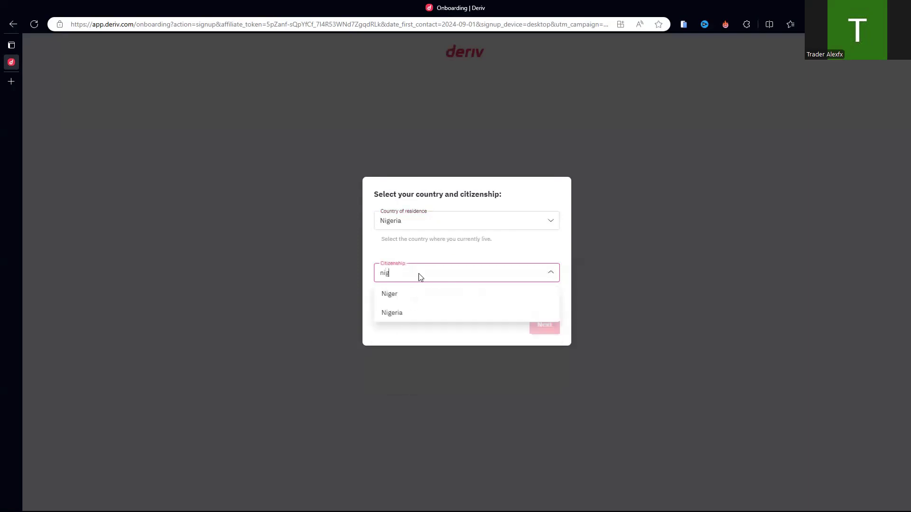
click(403, 315)
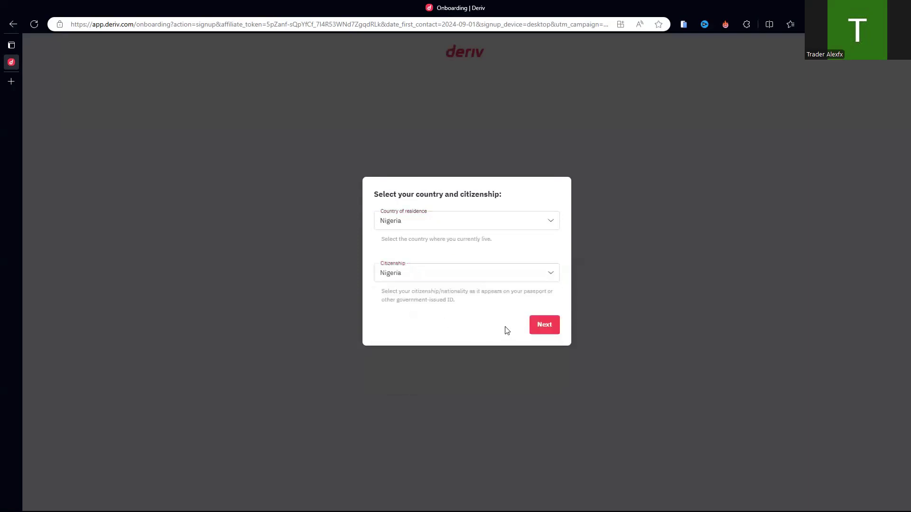
click(542, 325)
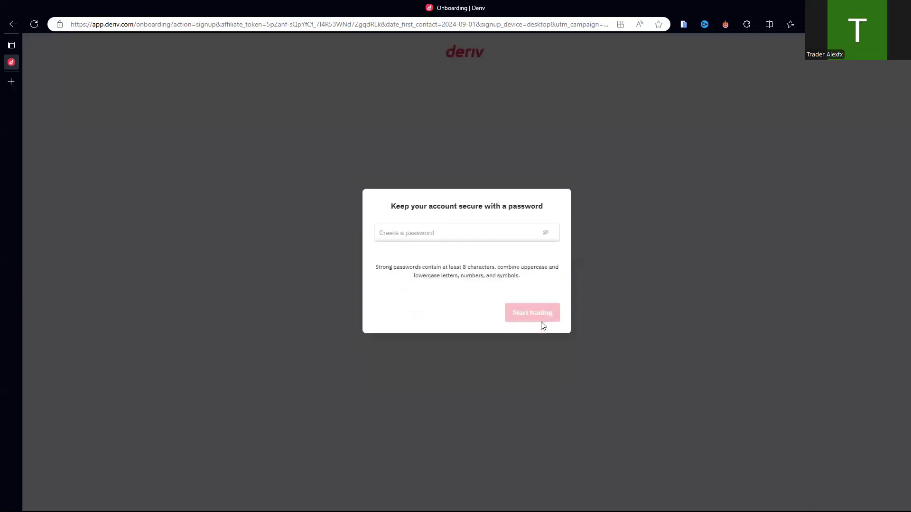
Step: Create a strong 8–25 character account password and start trading
click(480, 231)
text(••)
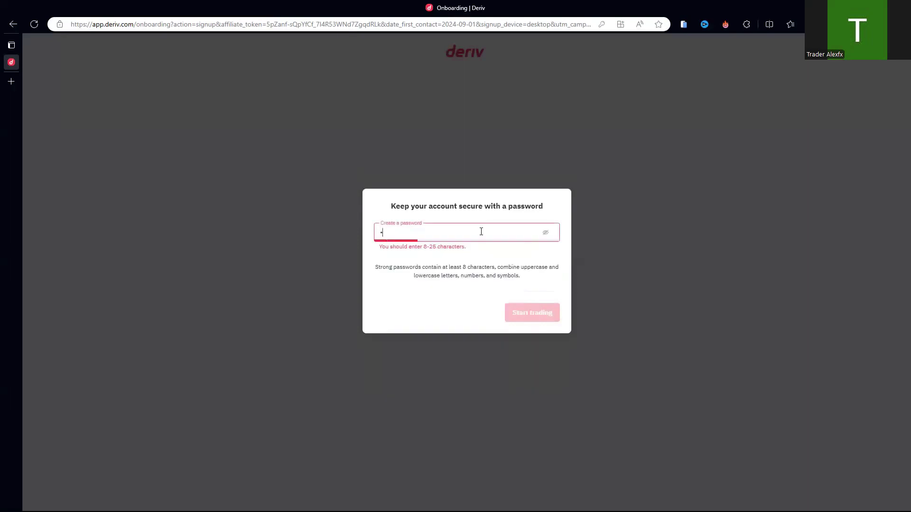
text(•••)
key(BackSpace)
key(BackSpace)
key(BackSpace)
key(BackSpace)
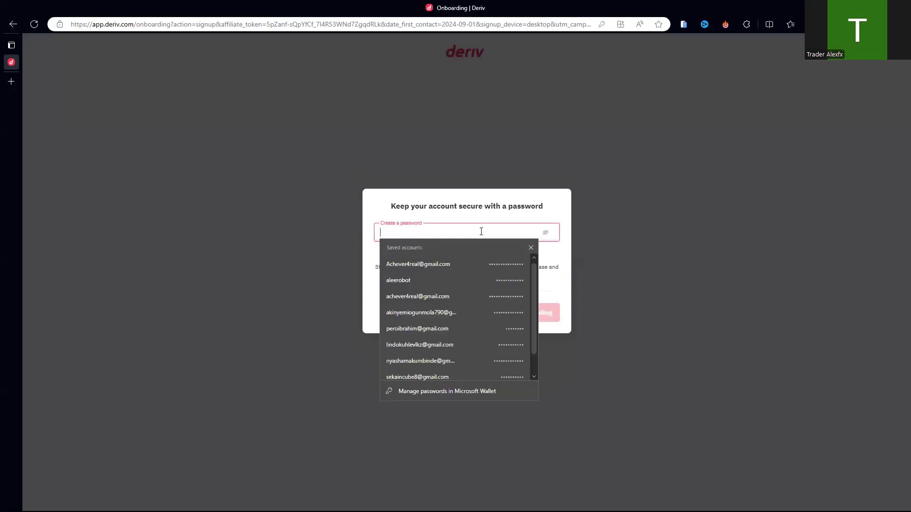
text(•••••••)
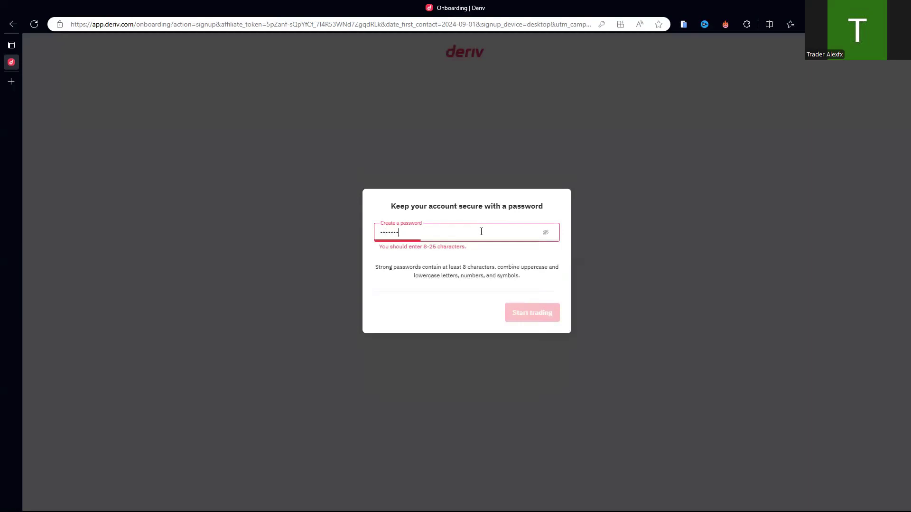
text(•••••••••)
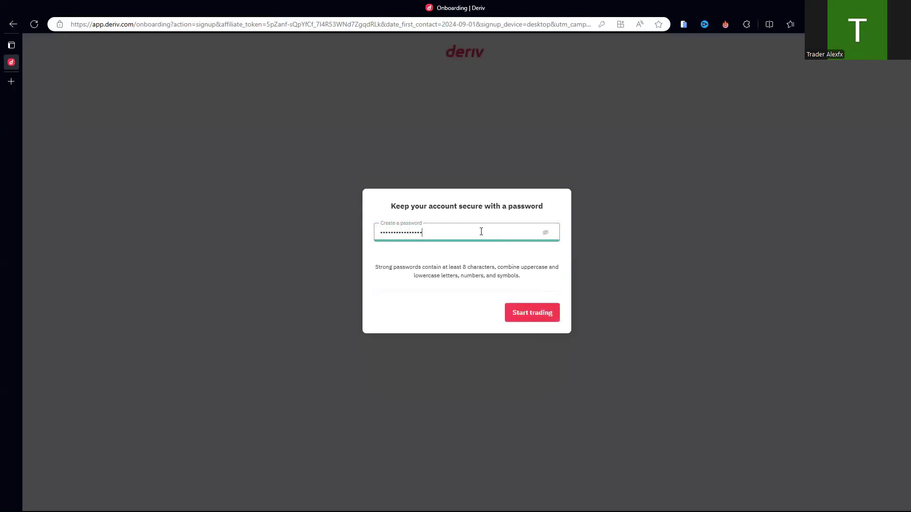
click(530, 312)
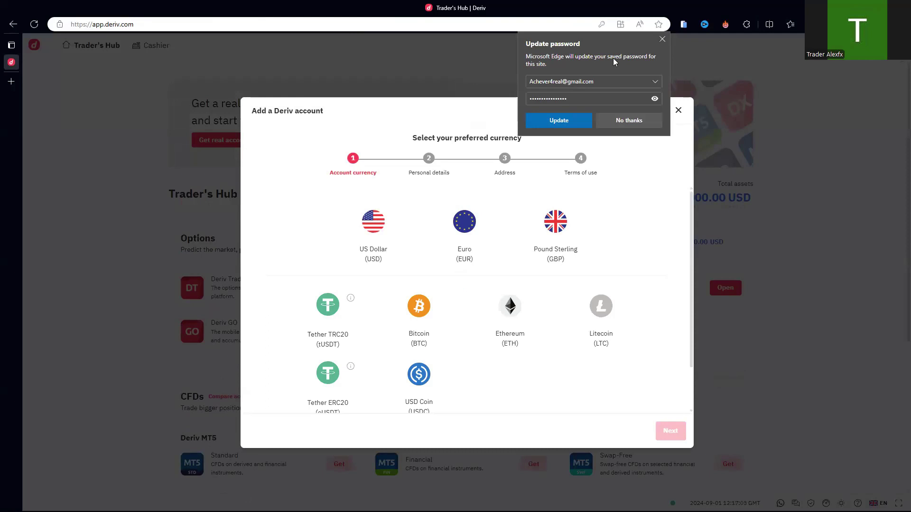
Step: Choose US Dollar as the account currency and National ID Number Slip as the identity document
click(375, 228)
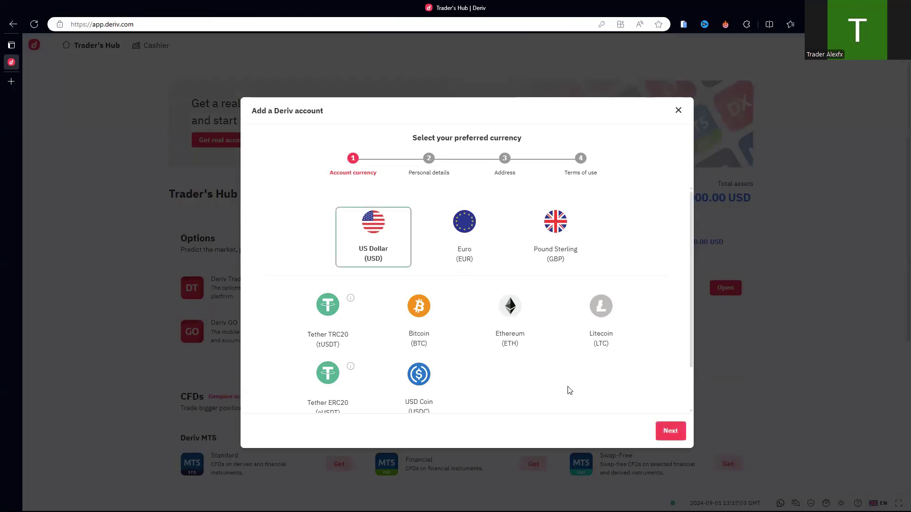
click(674, 433)
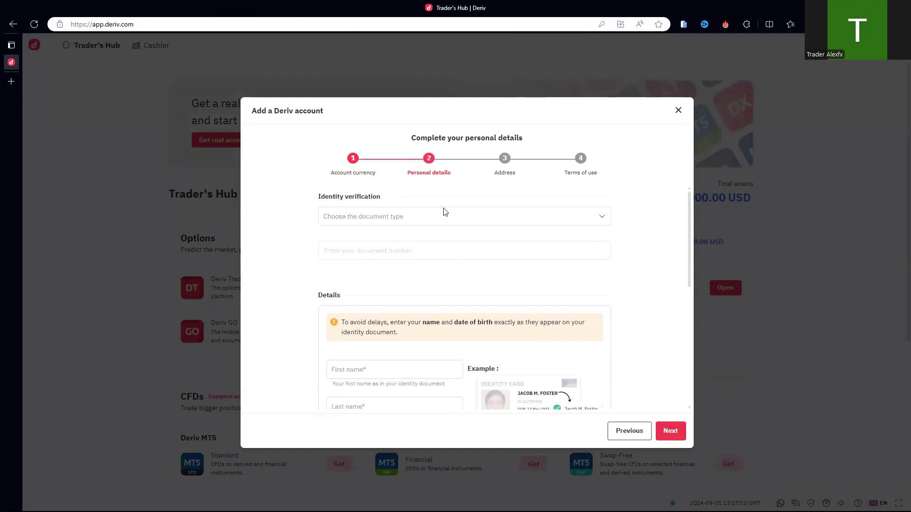
click(428, 215)
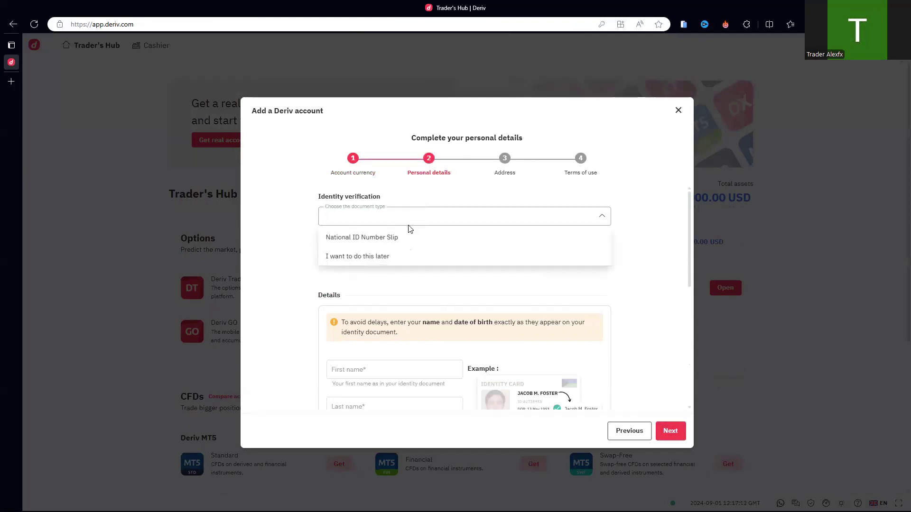
click(395, 242)
scroll(395, 245, down, 1)
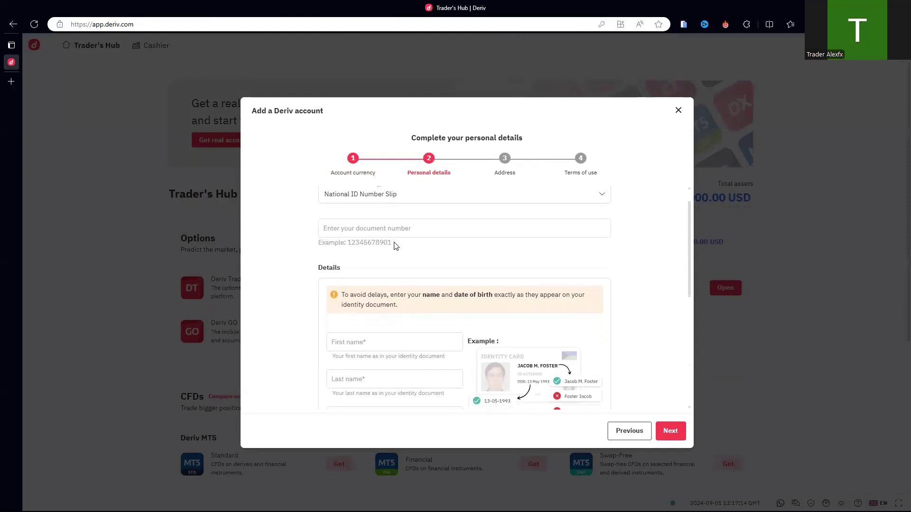
Step: Enter the identity document number and autofill the saved first and last name
click(382, 199)
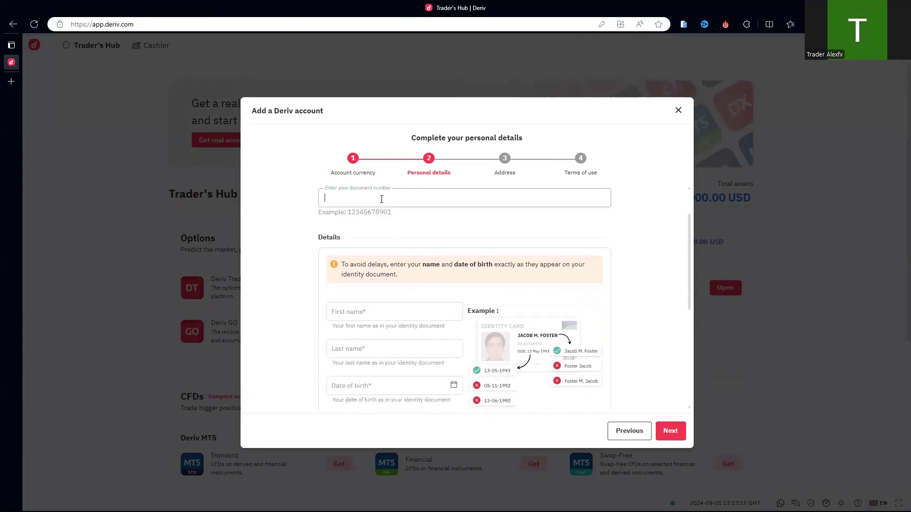
click(388, 313)
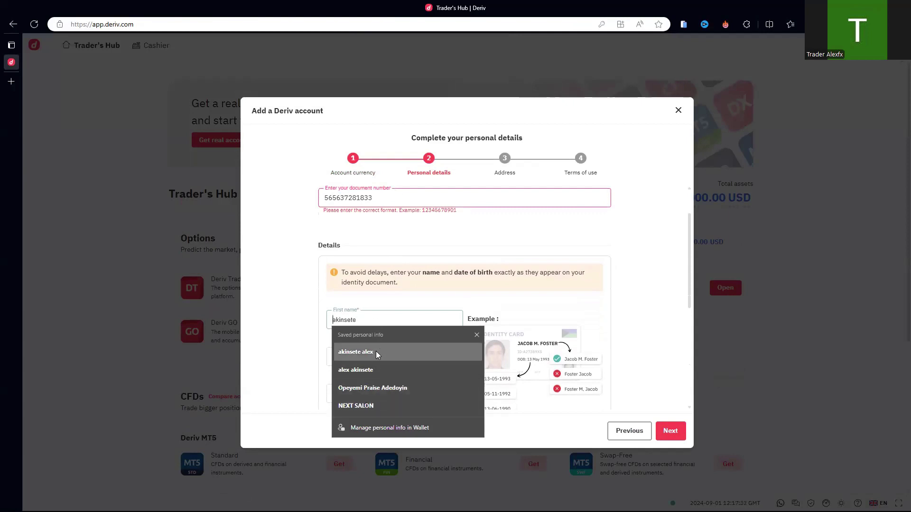
click(366, 404)
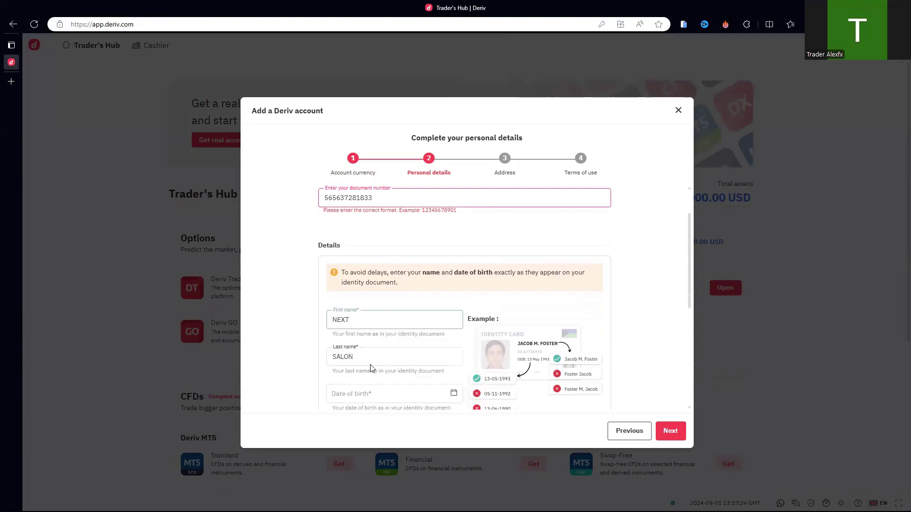
scroll(371, 368, down, 1)
click(452, 345)
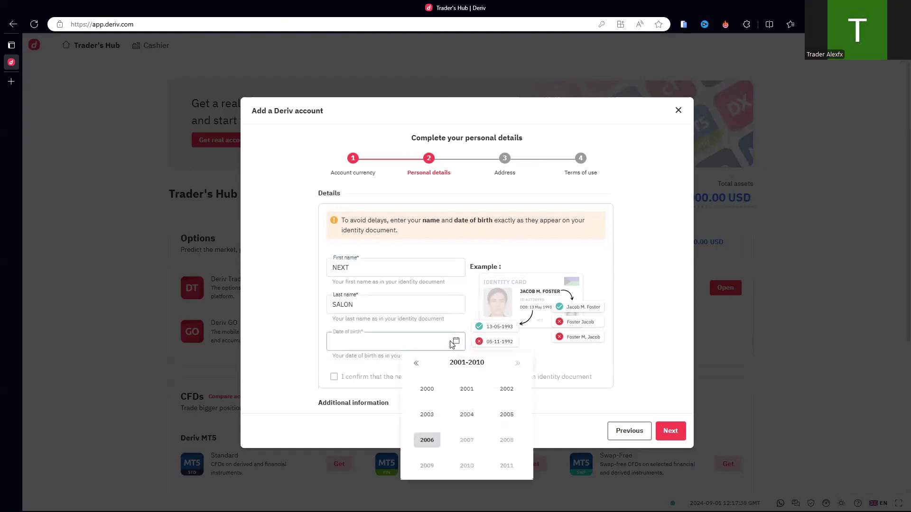
triple_click(417, 364)
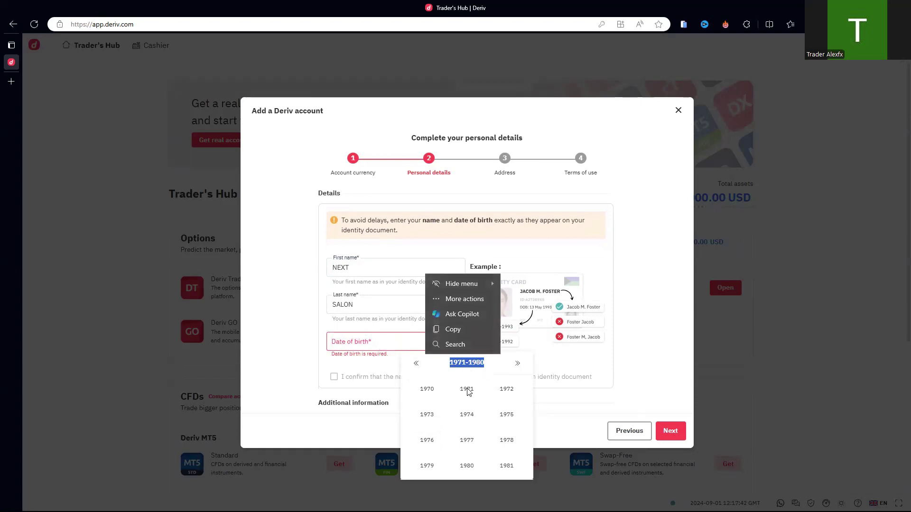
click(467, 466)
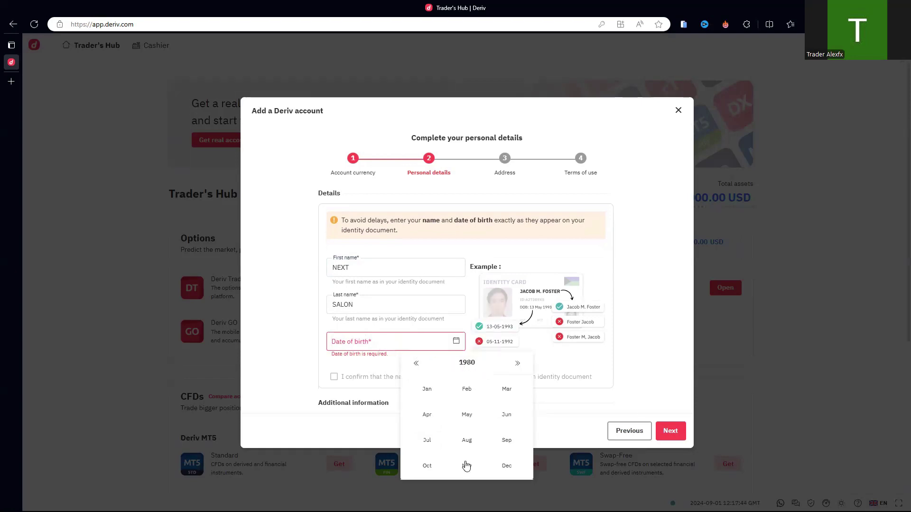
click(471, 440)
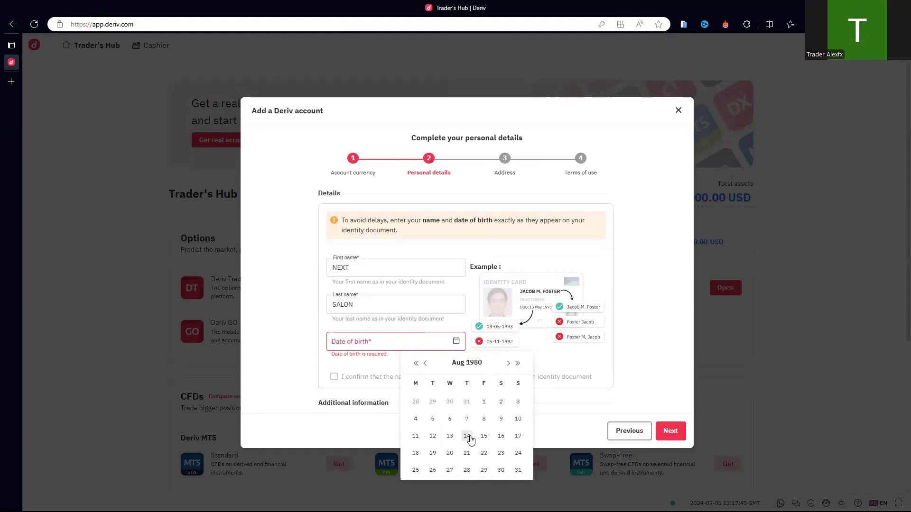
click(468, 437)
click(334, 377)
scroll(335, 383, down, 4)
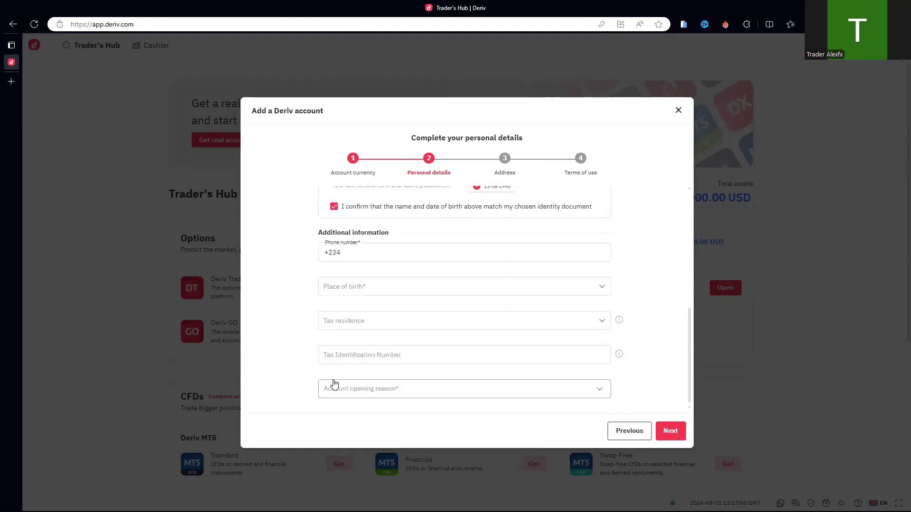
Step: Fill in the saved phone number, Nigeria as place of birth, and Income Earning as opening reason
click(373, 249)
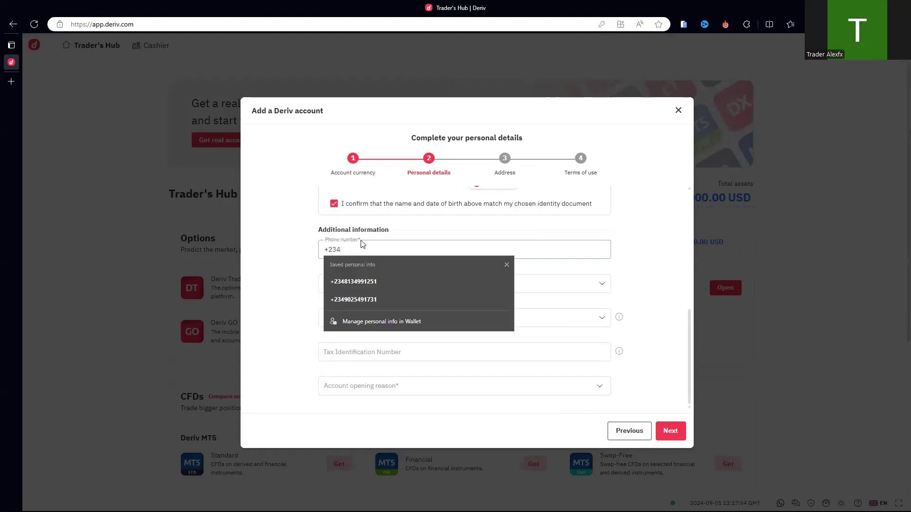
click(368, 305)
click(355, 284)
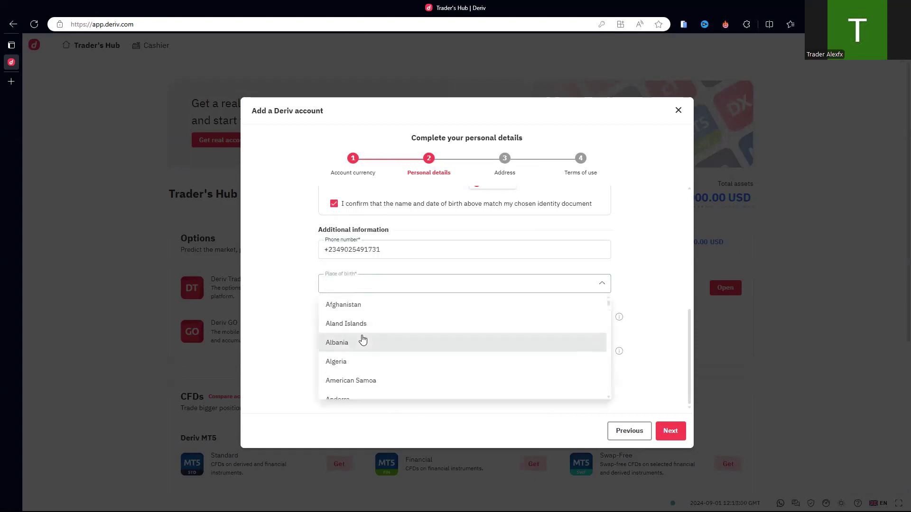
text(nige)
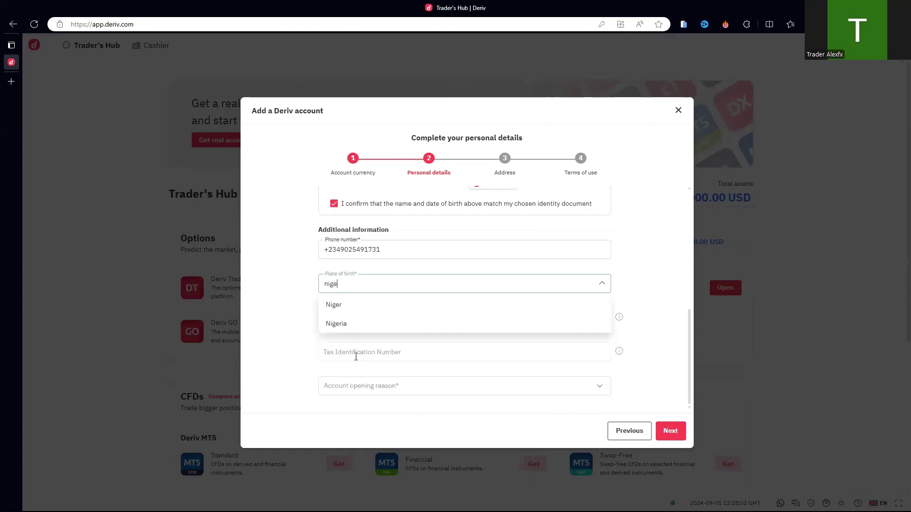
click(351, 324)
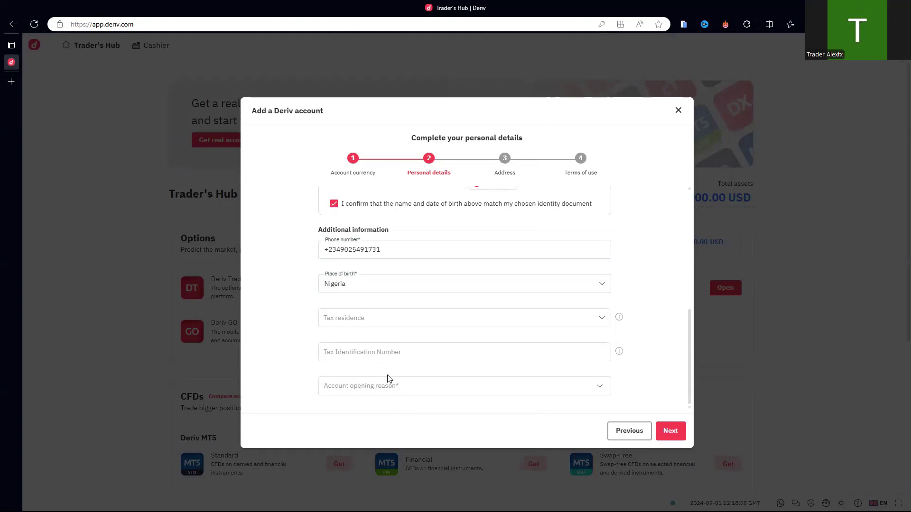
click(382, 388)
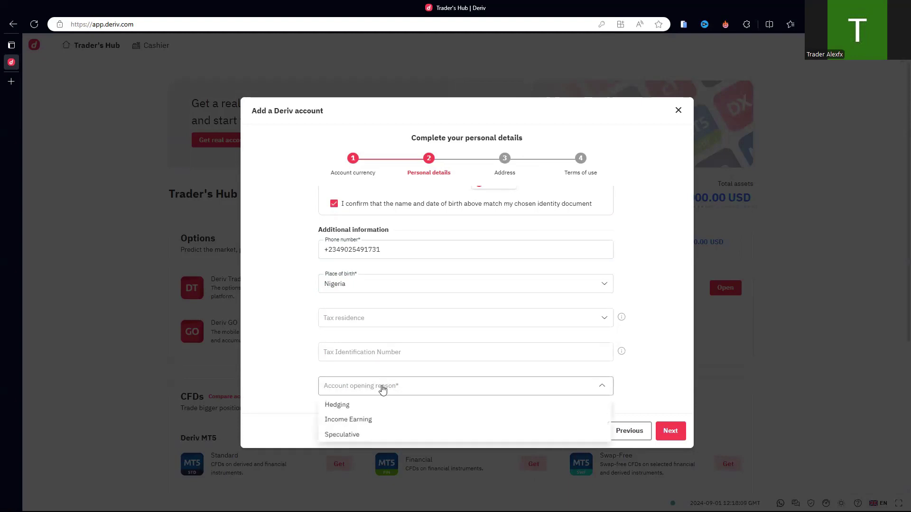
click(351, 420)
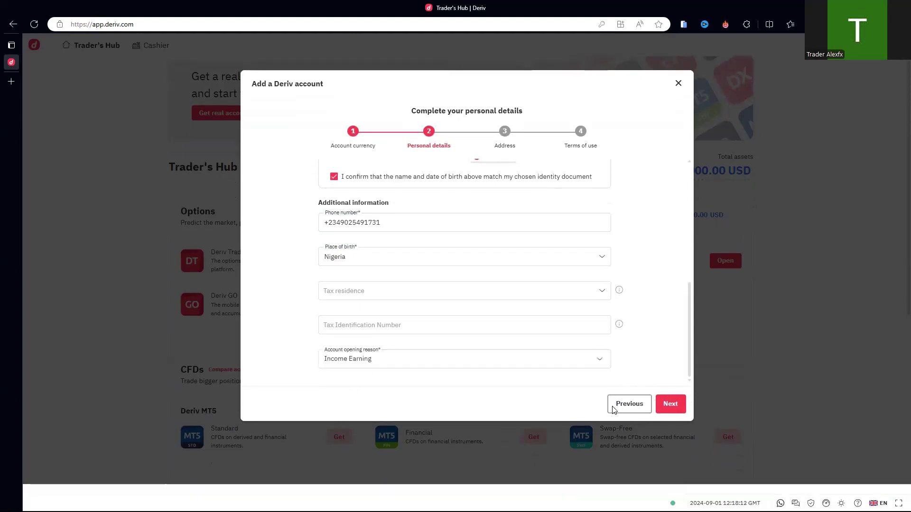
Step: Correct the identity document number and advance to the address step
click(676, 431)
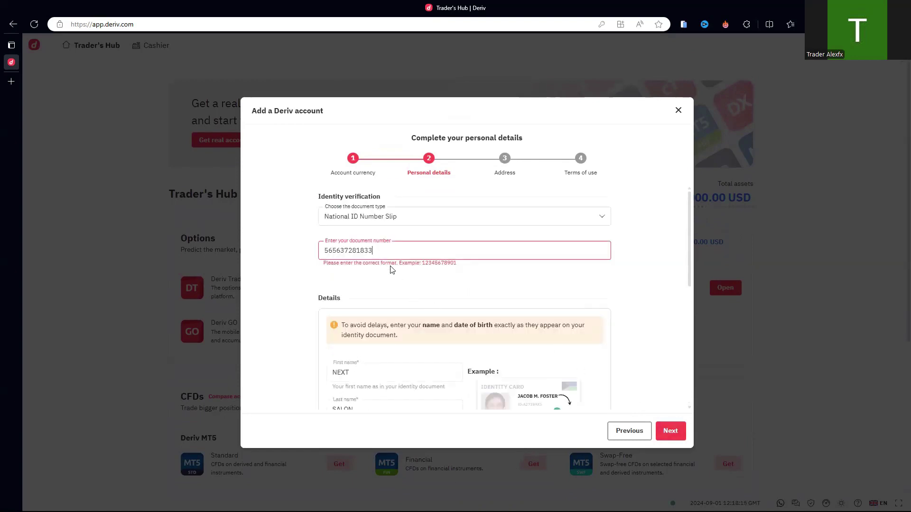
click(434, 260)
key(BackSpace)
key(BackSpace)
key(BackSpace)
key(BackSpace)
key(BackSpace)
key(BackSpace)
key(BackSpace)
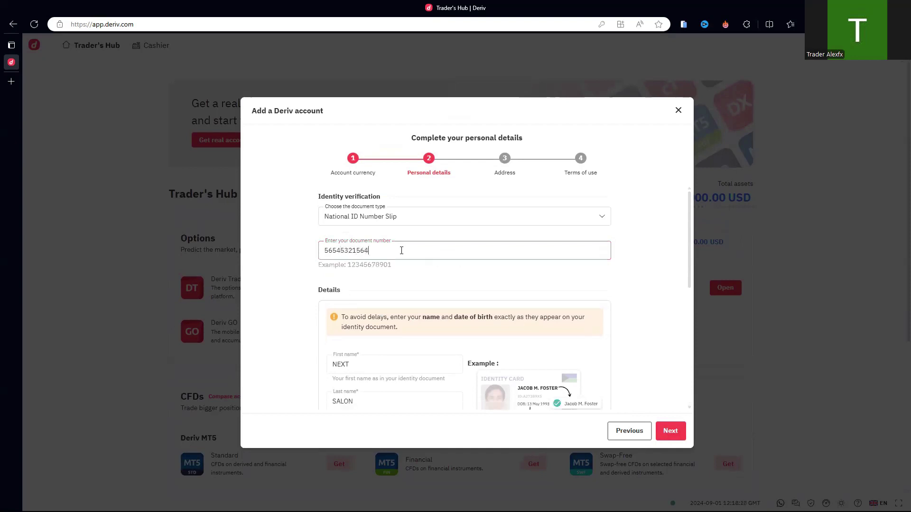
click(680, 433)
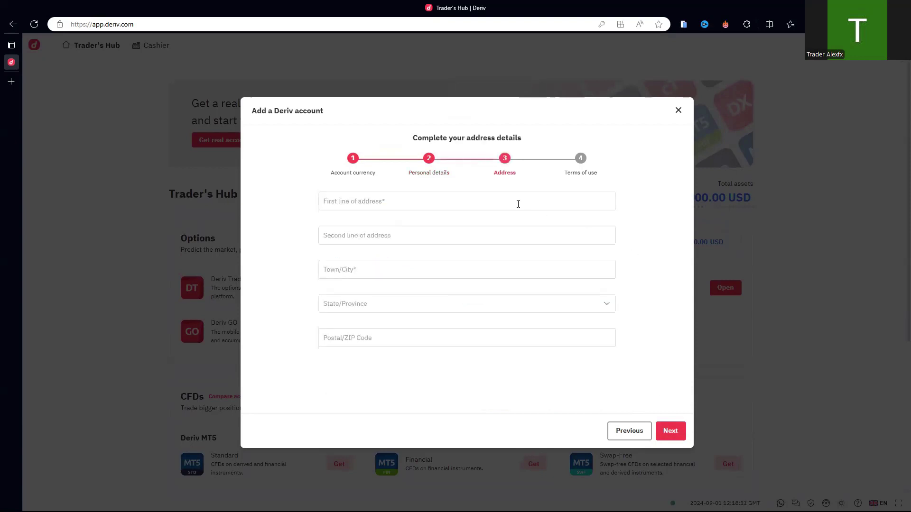
Step: Autofill the address from saved details, enter Osun State, and clear the first address line
click(514, 204)
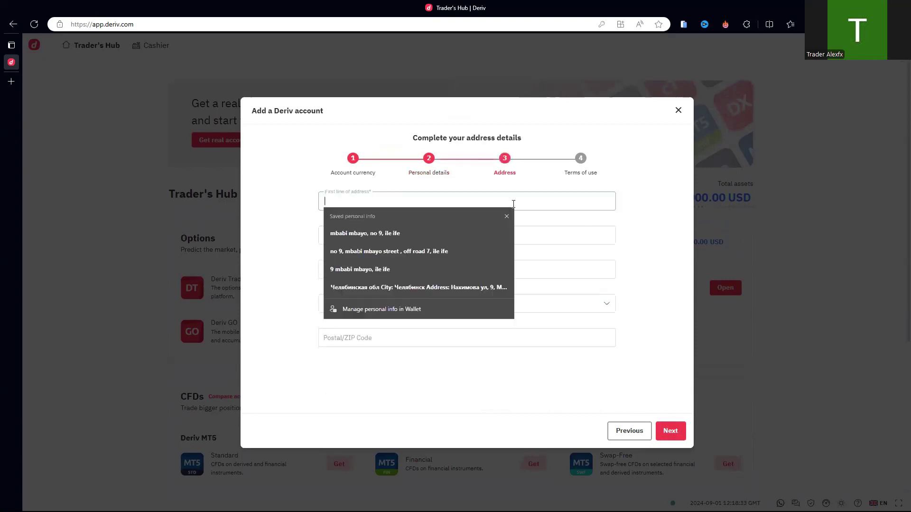
click(409, 252)
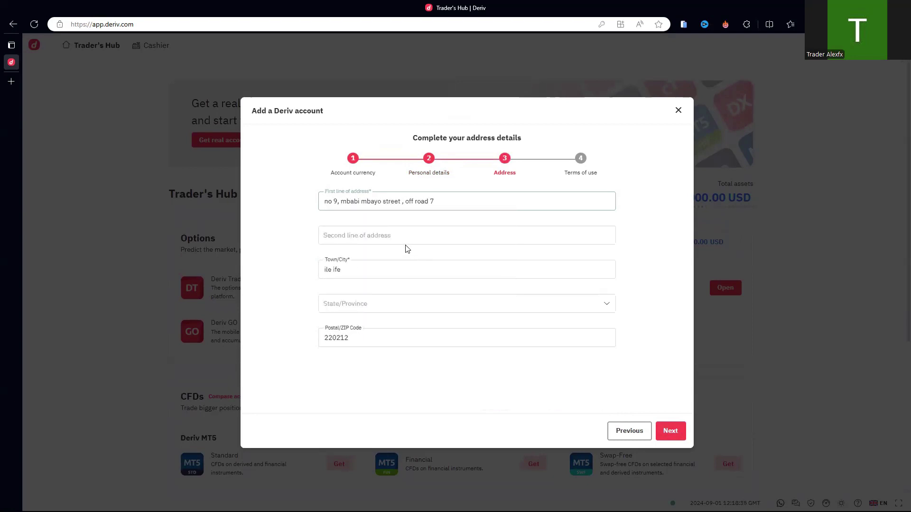
click(369, 303)
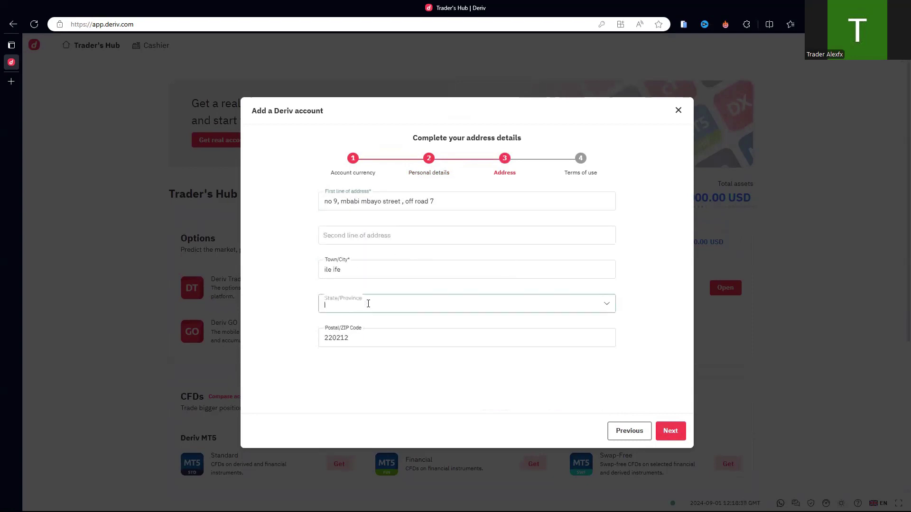
text(osun)
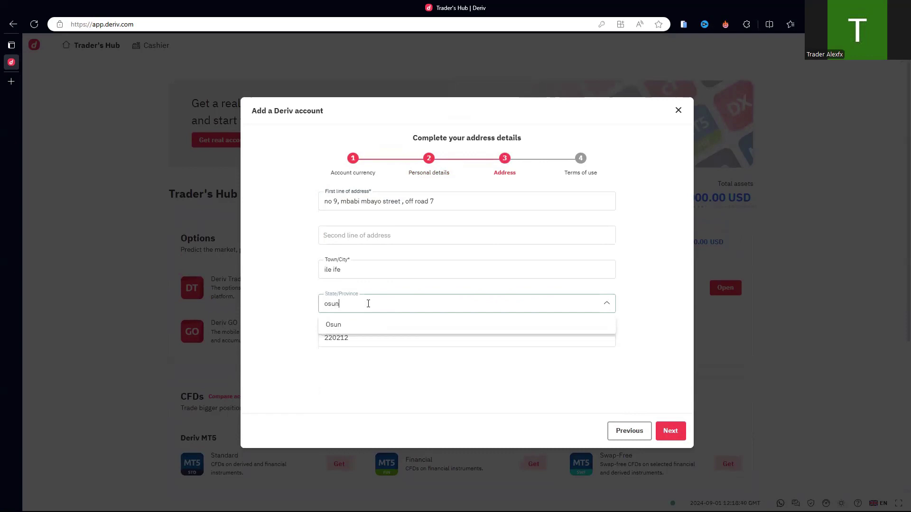
text( sate)
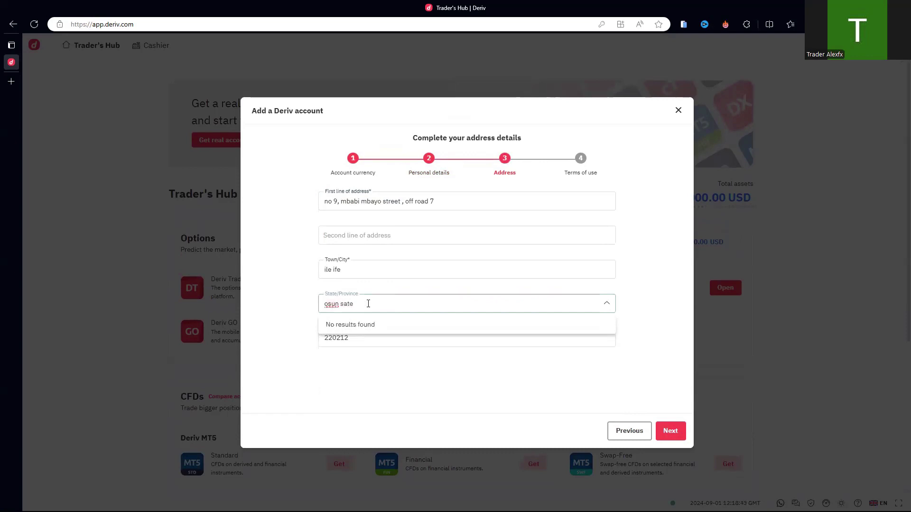
key(BackSpace)
key(BackSpace)
text(tate)
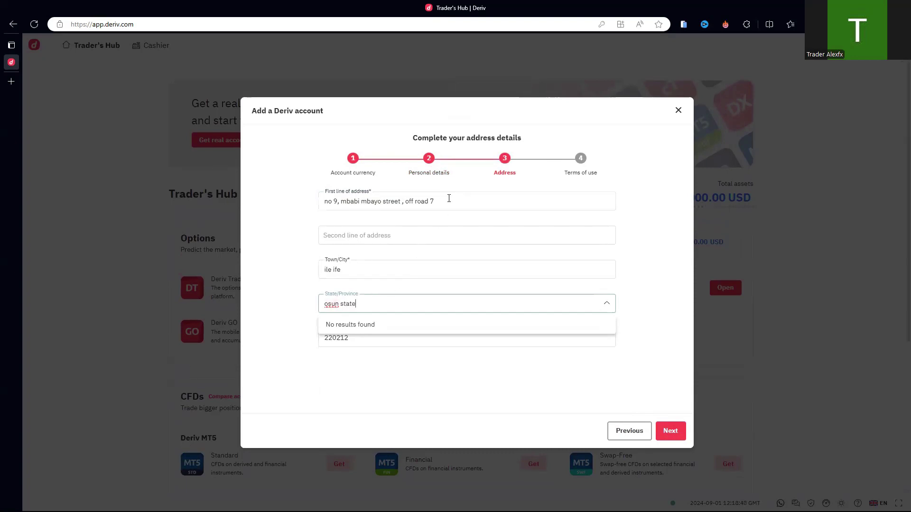
drag(449, 198, 295, 194)
key(BackSpace)
Step: Set the town and state to Lagos, edit the postal code, and enter a new first address line
click(349, 272)
key(ctrl+a)
key(BackSpace)
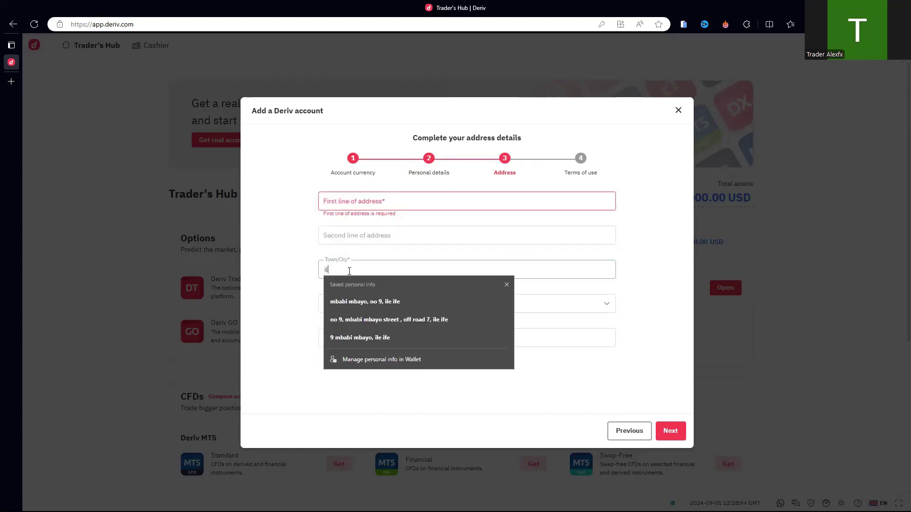
text(lagos)
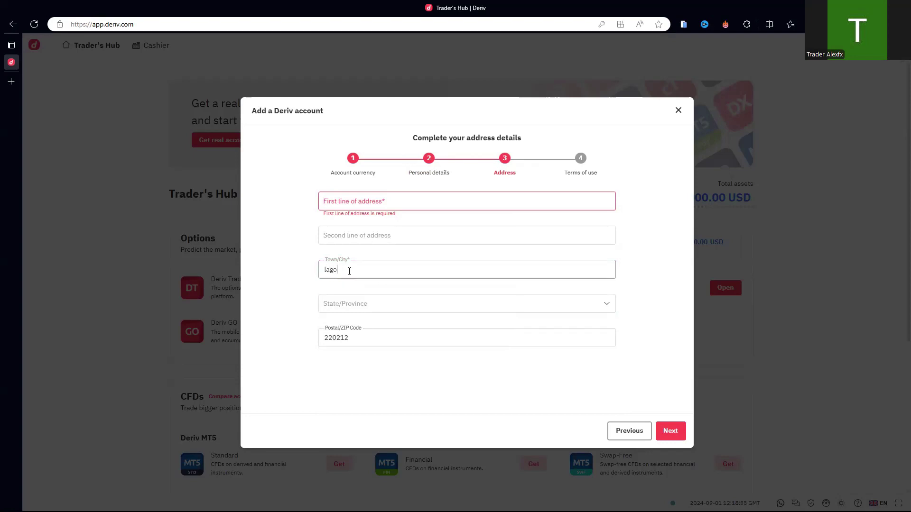
click(342, 306)
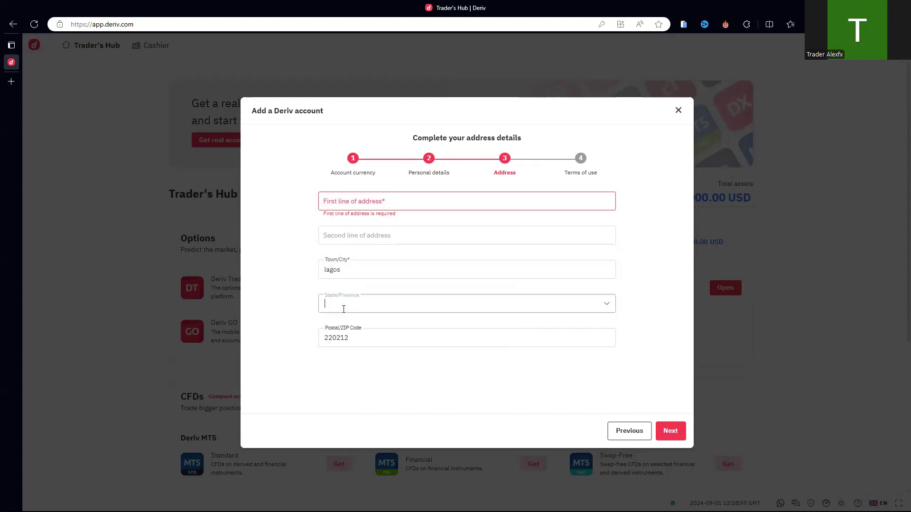
text(lagos)
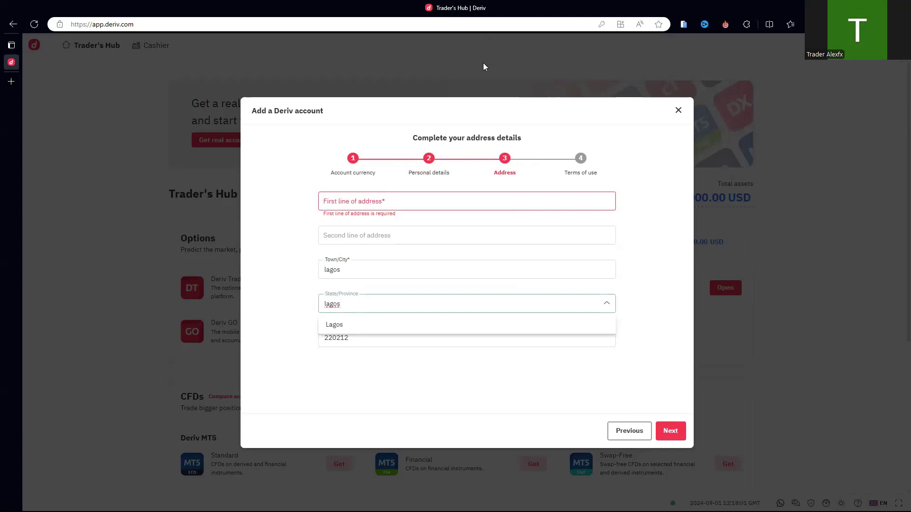
click(378, 344)
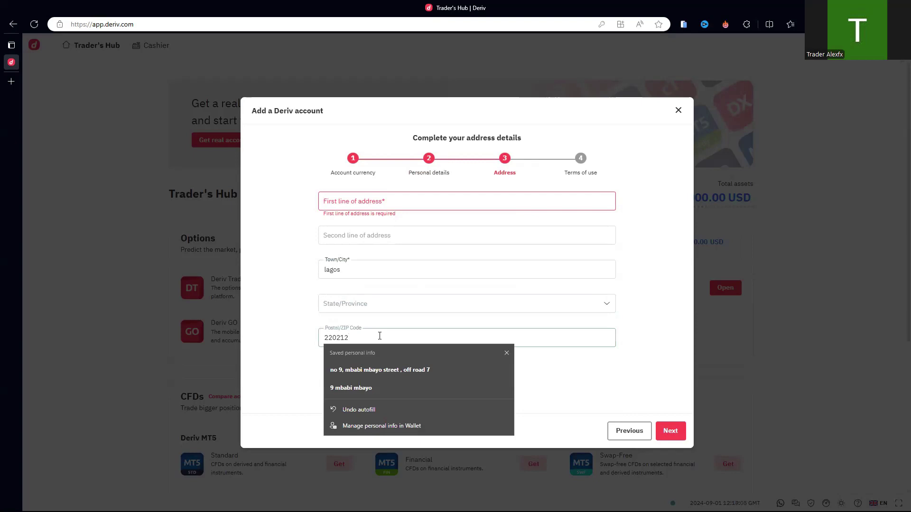
key(BackSpace)
key(BackSpace)
key(BackSpace)
text(222)
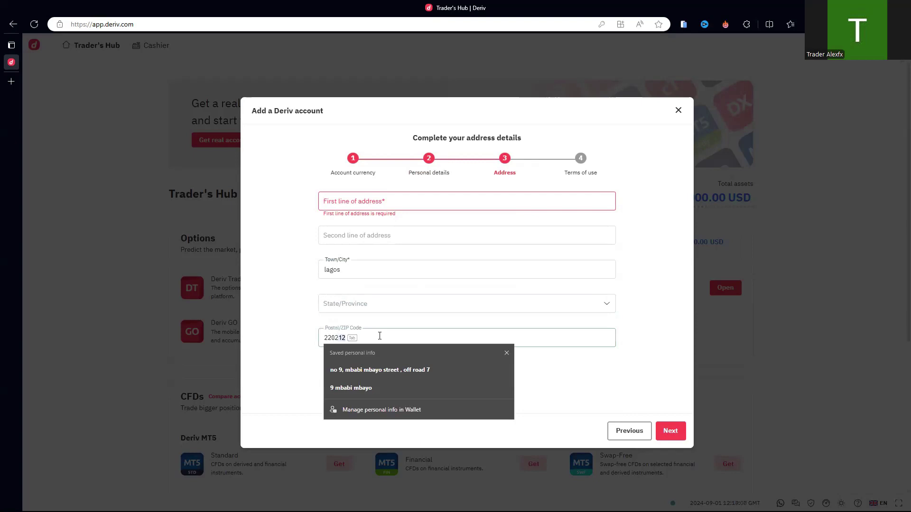
click(377, 205)
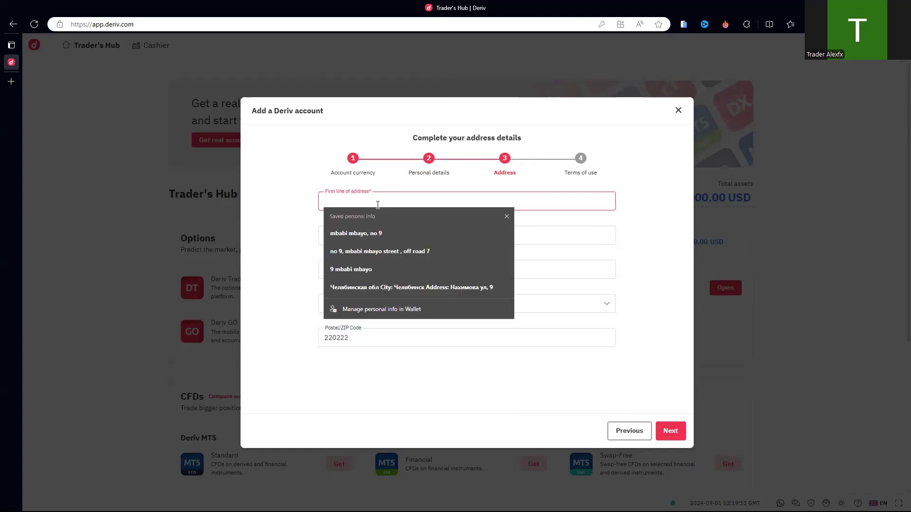
text(ifako stree)
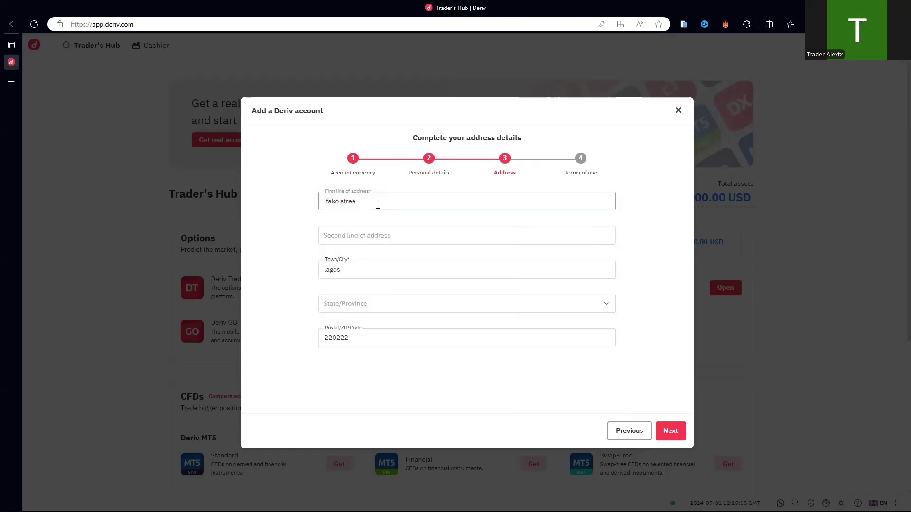
Step: Submit the address and confirm non-PEP status and agreement to the terms
click(666, 436)
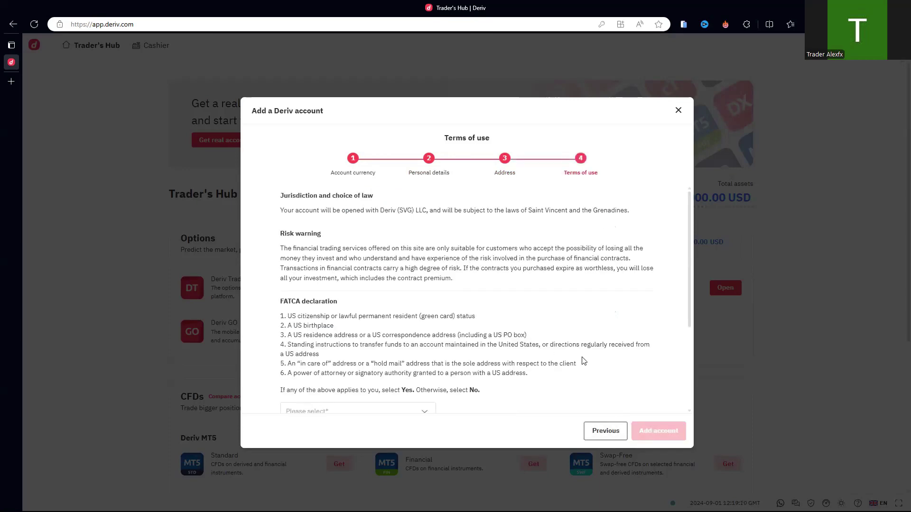
scroll(584, 361, down, 3)
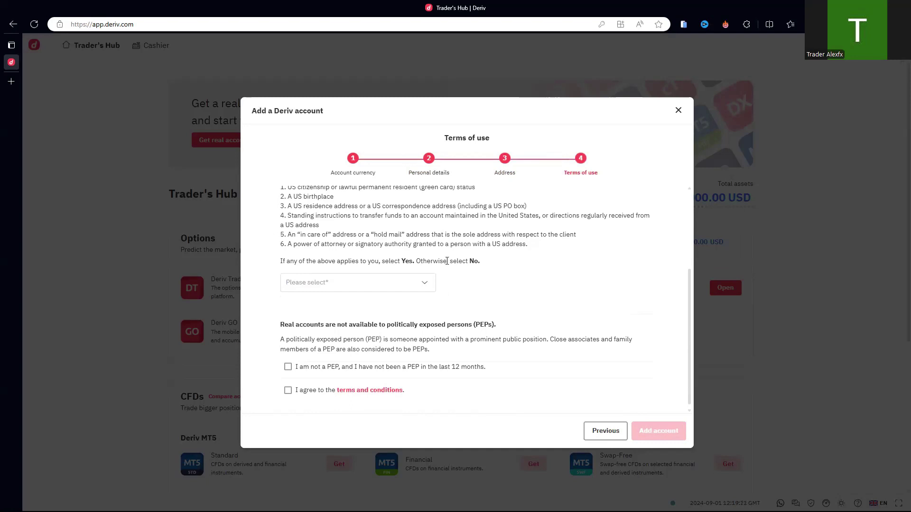
click(289, 369)
click(288, 391)
Step: Answer No to the FATCA declaration and submit the new real account
scroll(382, 273, up, 3)
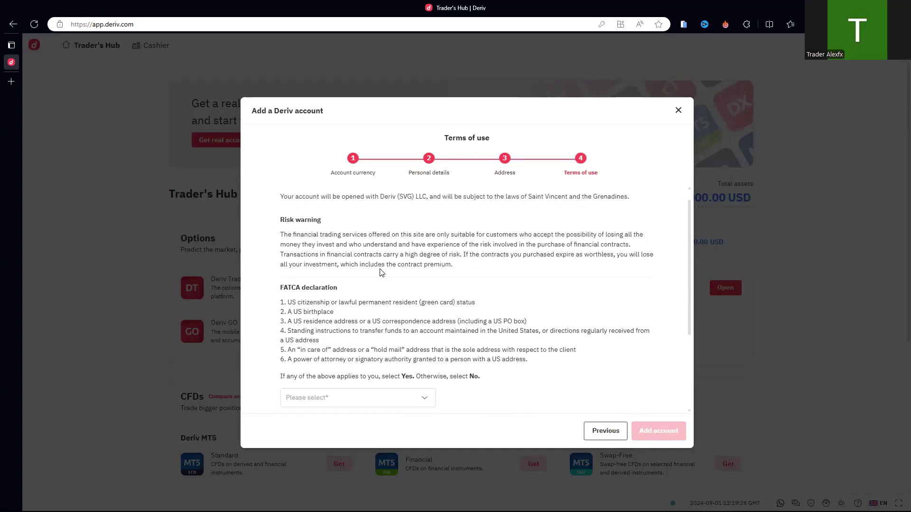
scroll(382, 272, up, 1)
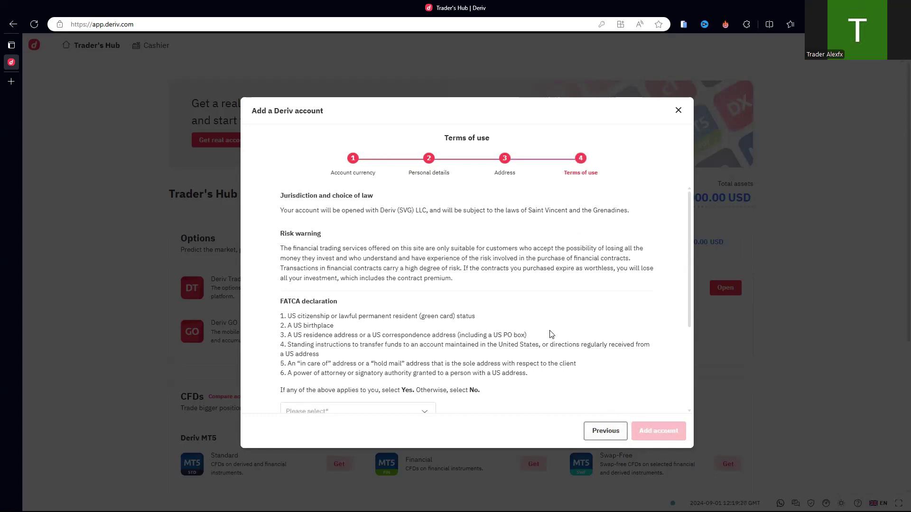
scroll(551, 334, down, 3)
click(424, 279)
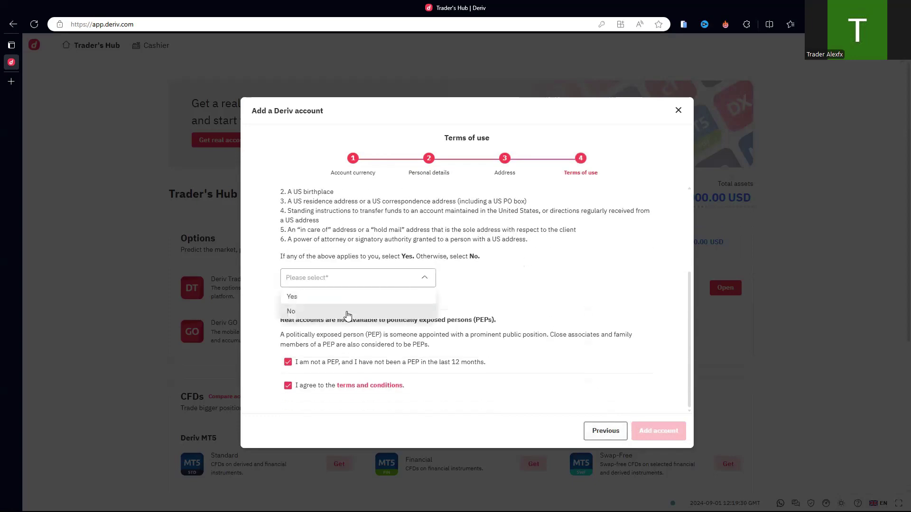
click(346, 313)
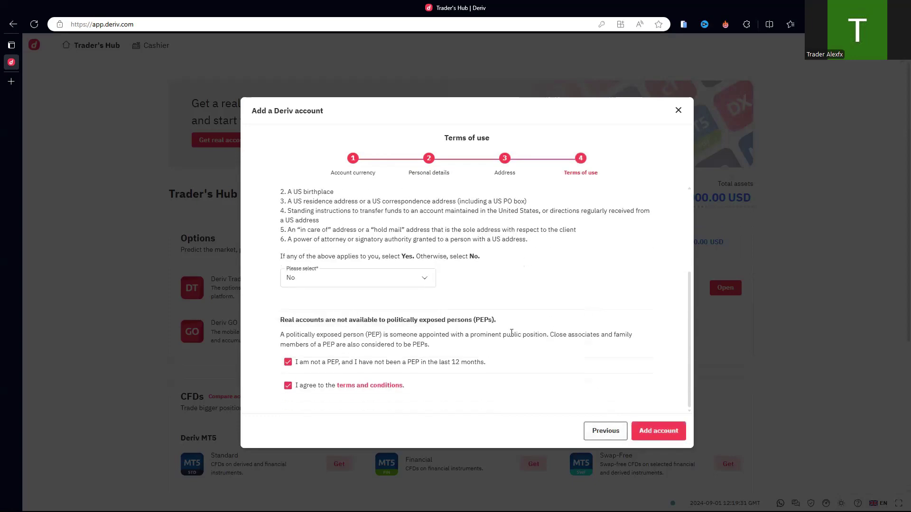
click(665, 430)
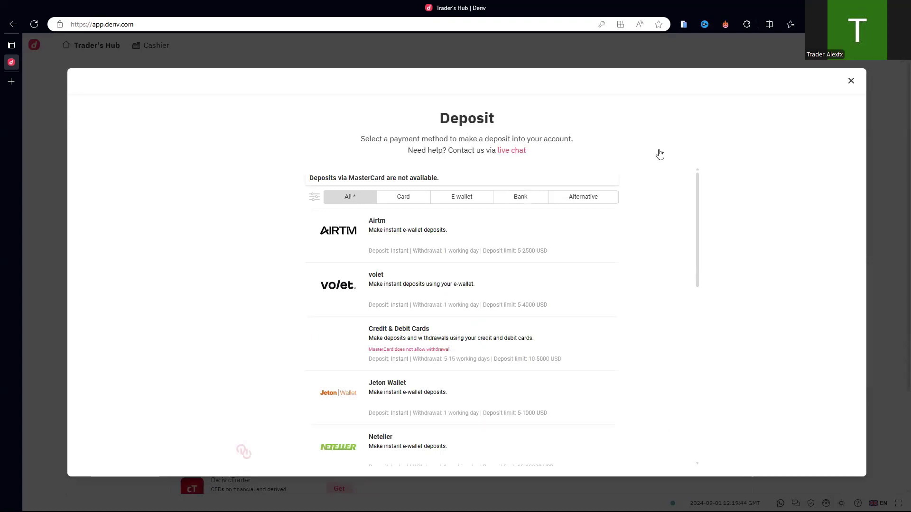
Step: Dismiss the Deposit payment options to return to the Real Trader's Hub at 0.00 USD
key(Escape)
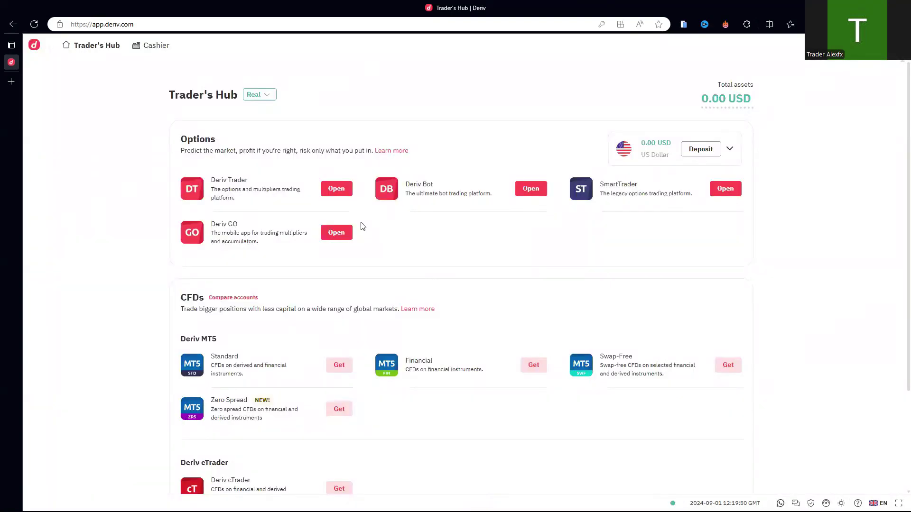
click(267, 100)
click(261, 111)
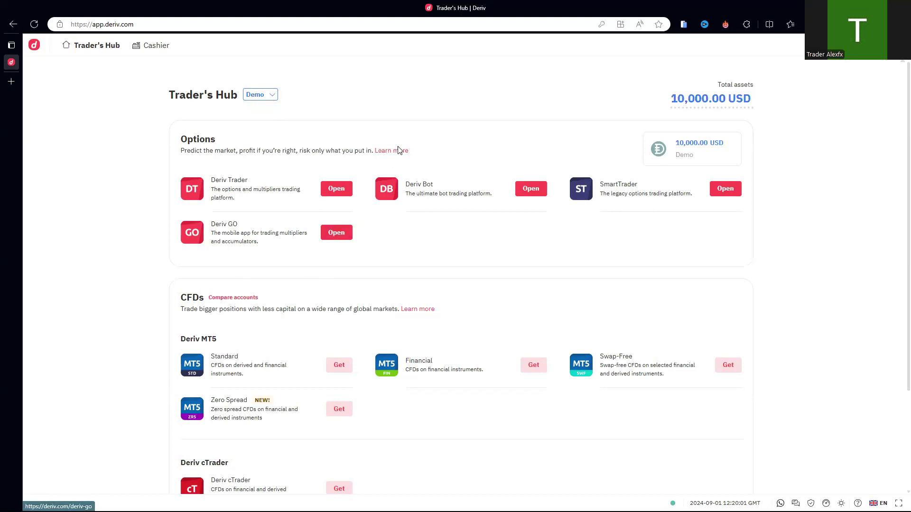
click(272, 97)
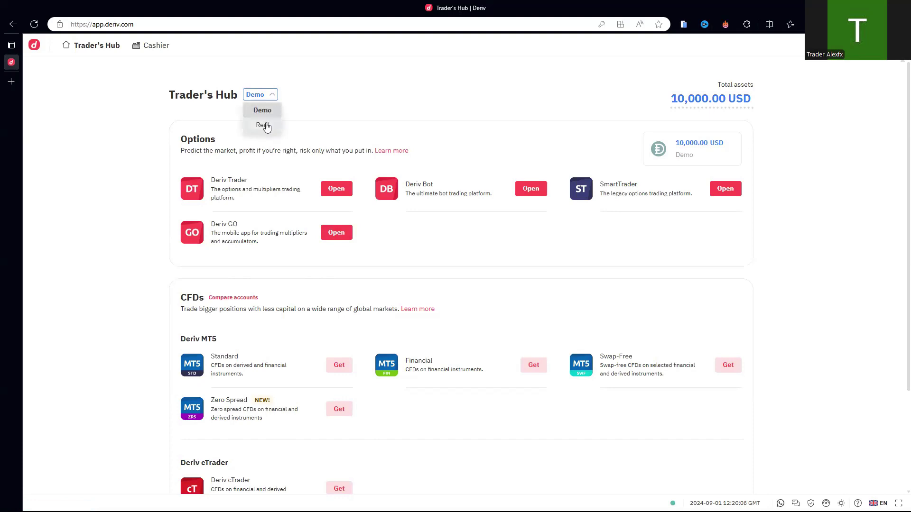
click(260, 124)
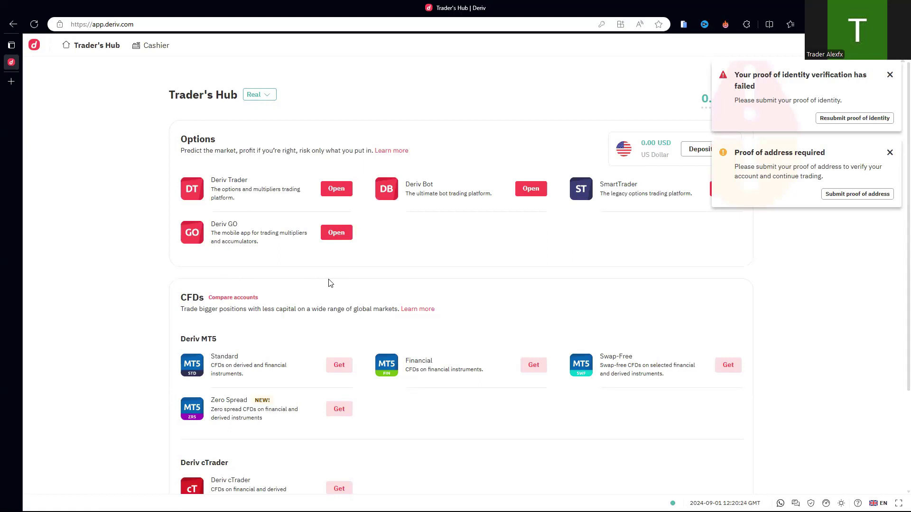
click(254, 96)
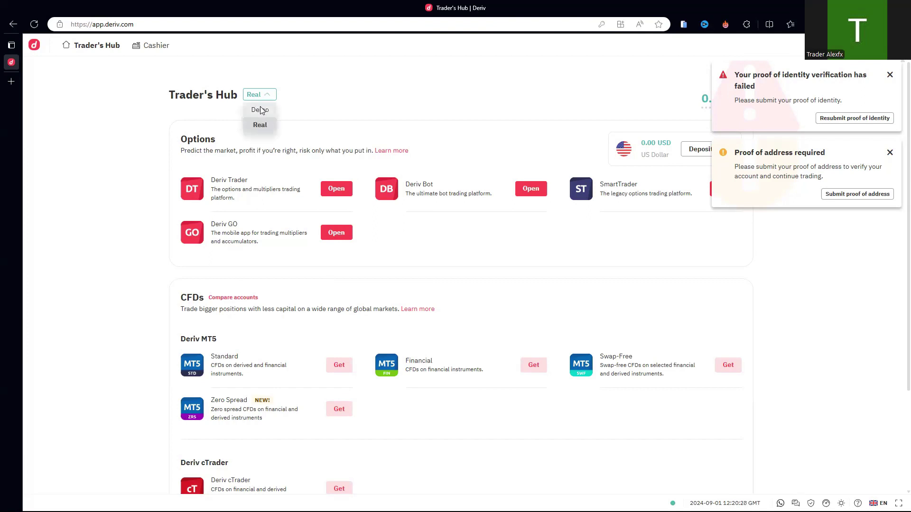
click(260, 107)
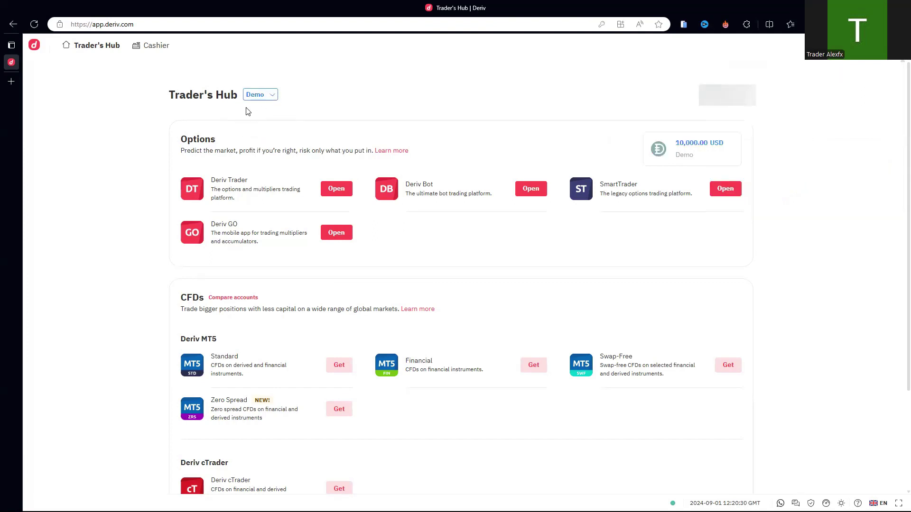
click(256, 99)
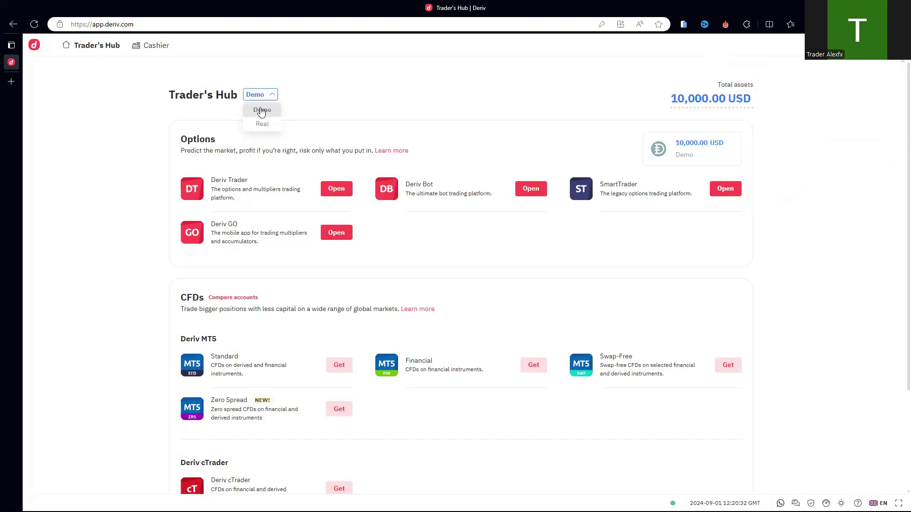
click(265, 126)
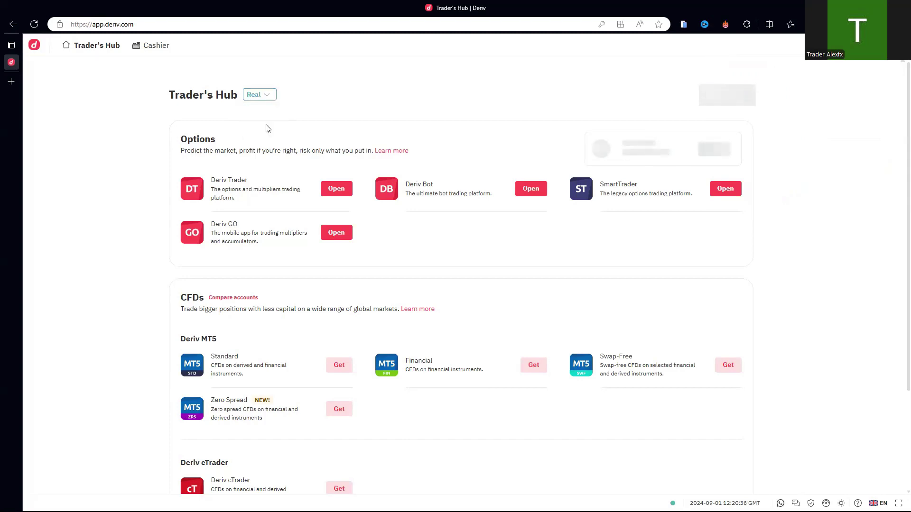
Step: Start a real MT5 Standard account under St. Vincent & Grenadines and continue to the password step
click(345, 365)
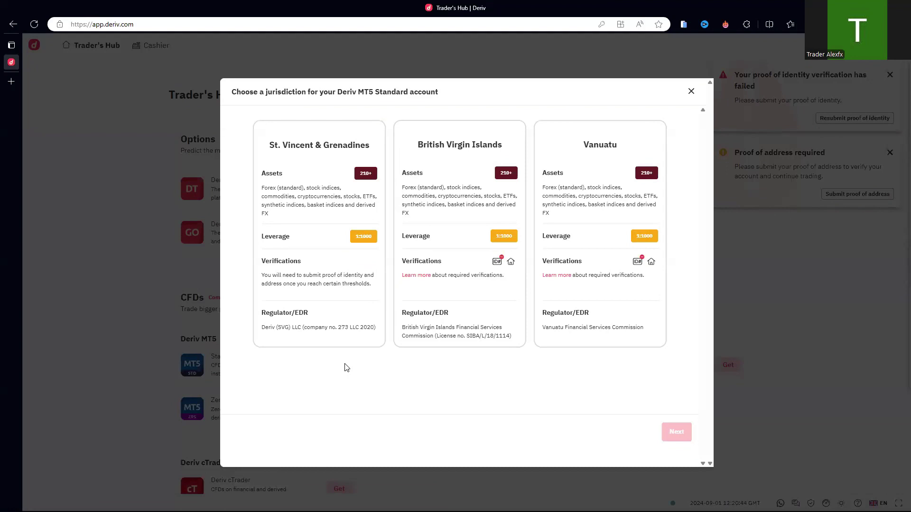
click(346, 318)
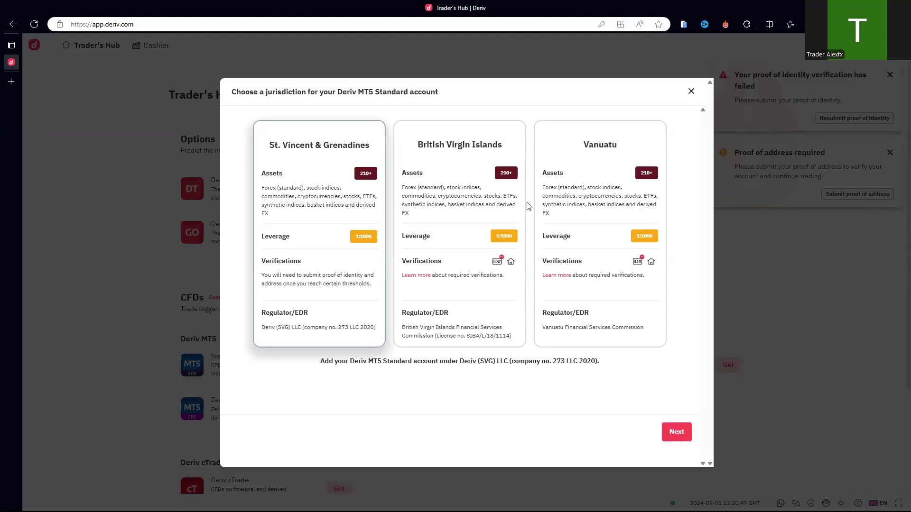
click(673, 433)
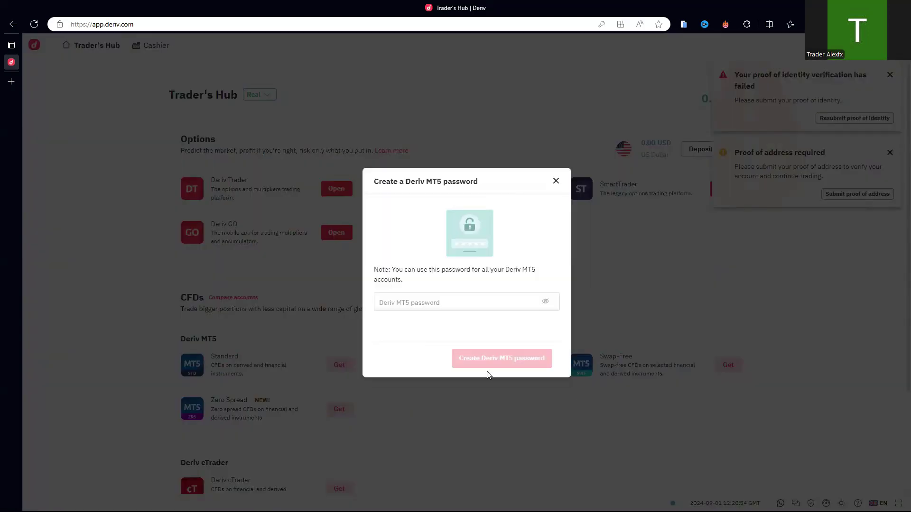
Step: Create the Deriv MT5 password from a saved login and skip the first transfer
click(424, 303)
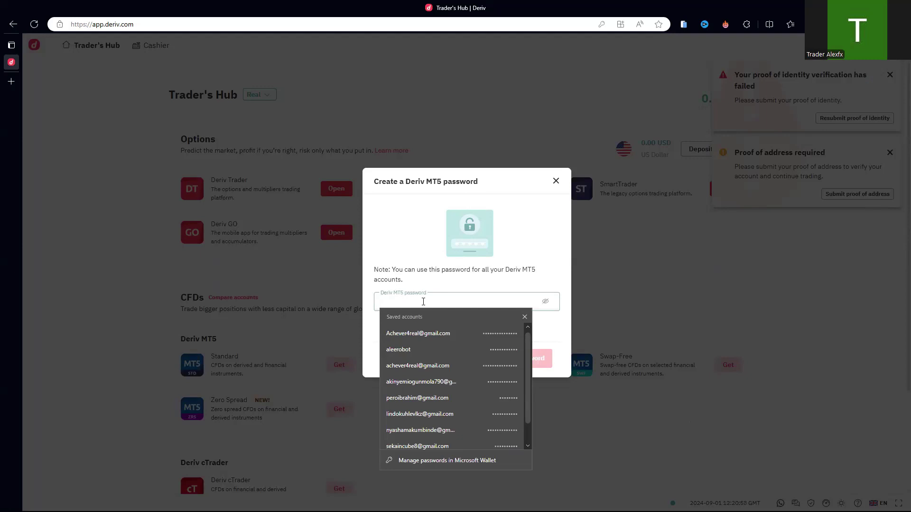
click(409, 349)
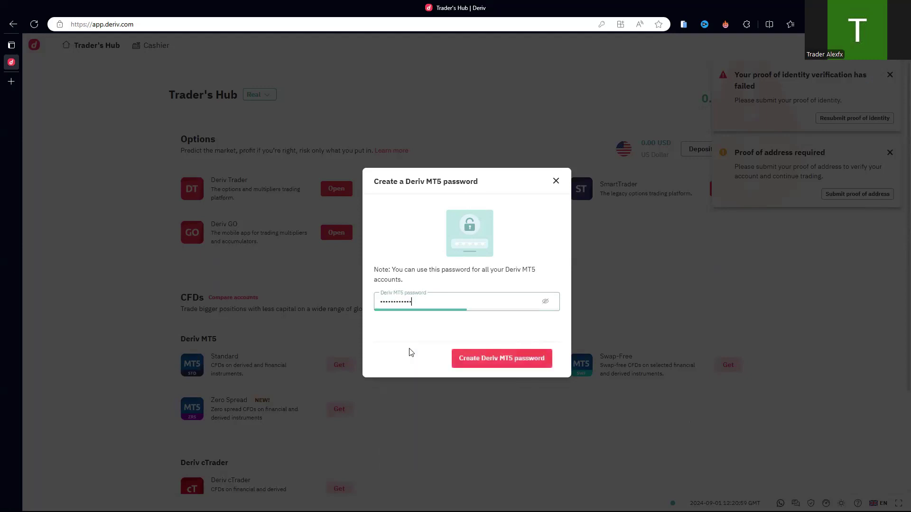
click(515, 364)
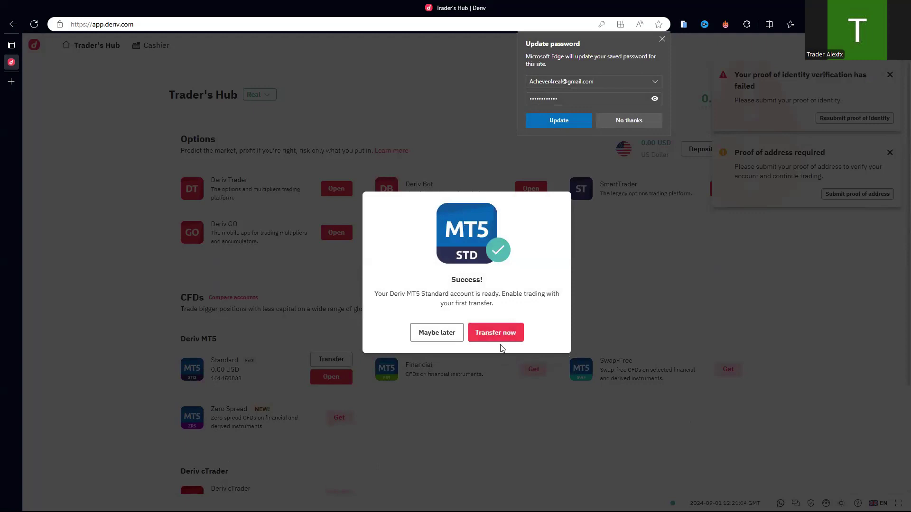
click(662, 40)
click(444, 334)
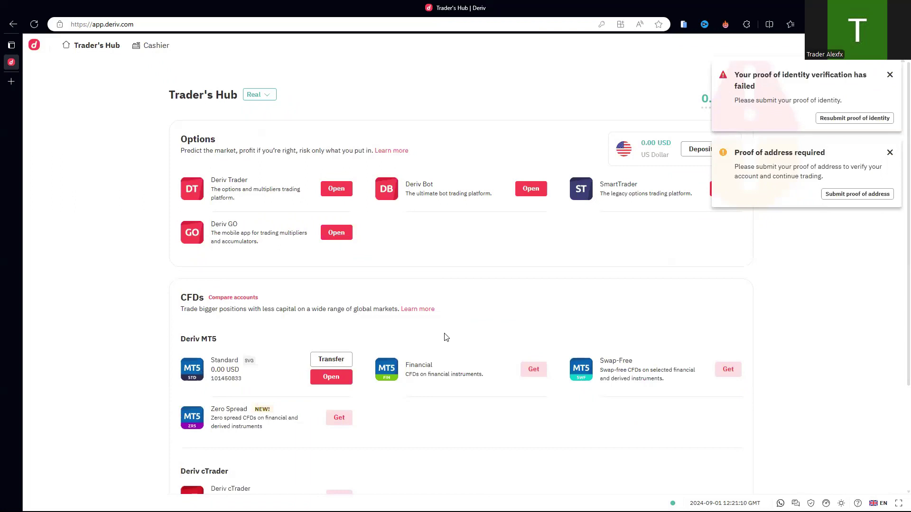
Step: Go to Cashier > Transfer, where the USD account shows no funds, and open the account switcher
click(135, 46)
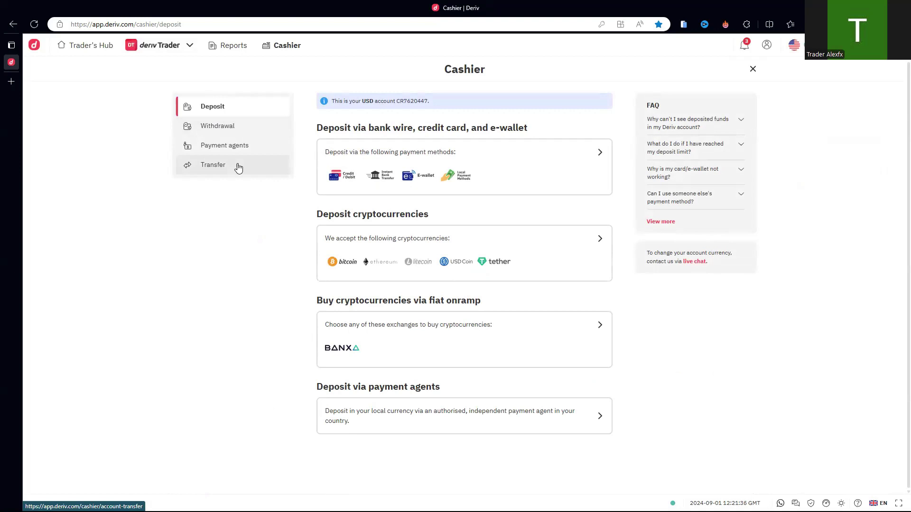
click(238, 167)
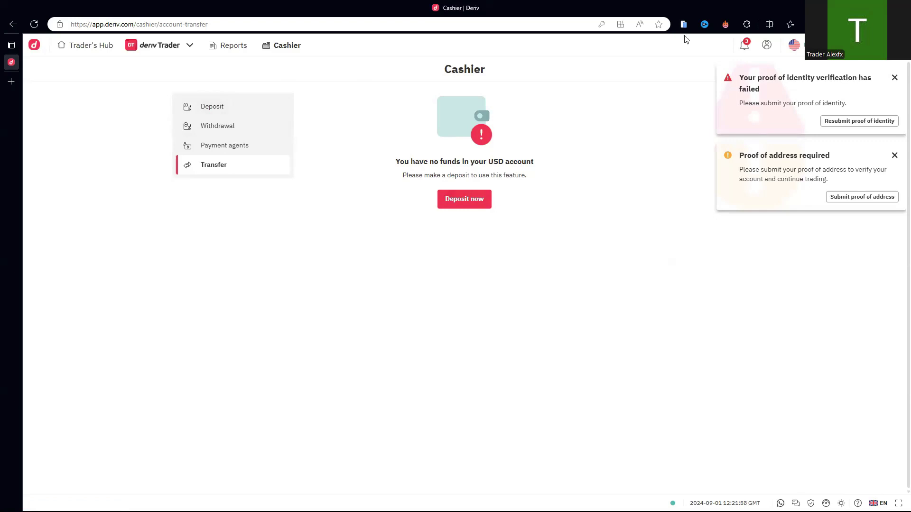
click(794, 45)
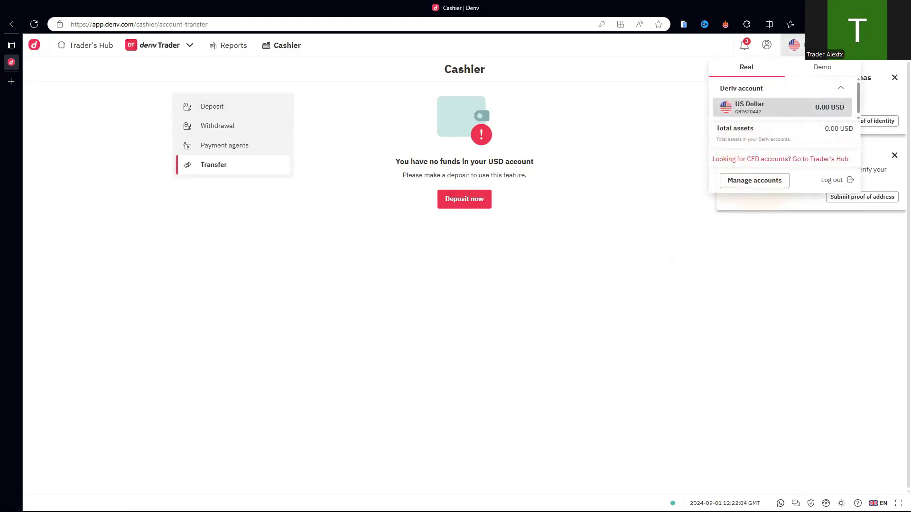
Step: Go back to Trader's Hub and open the MT5 Standard SVG account's trade details
click(768, 160)
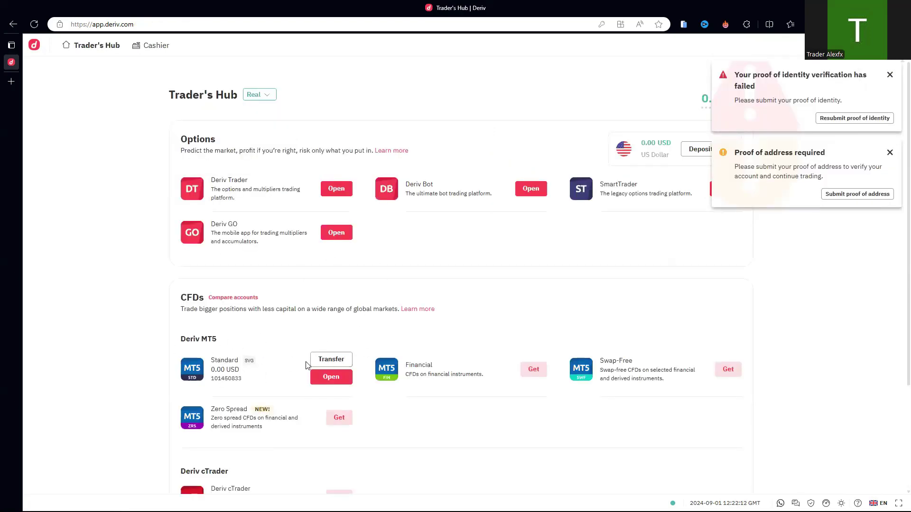
click(321, 378)
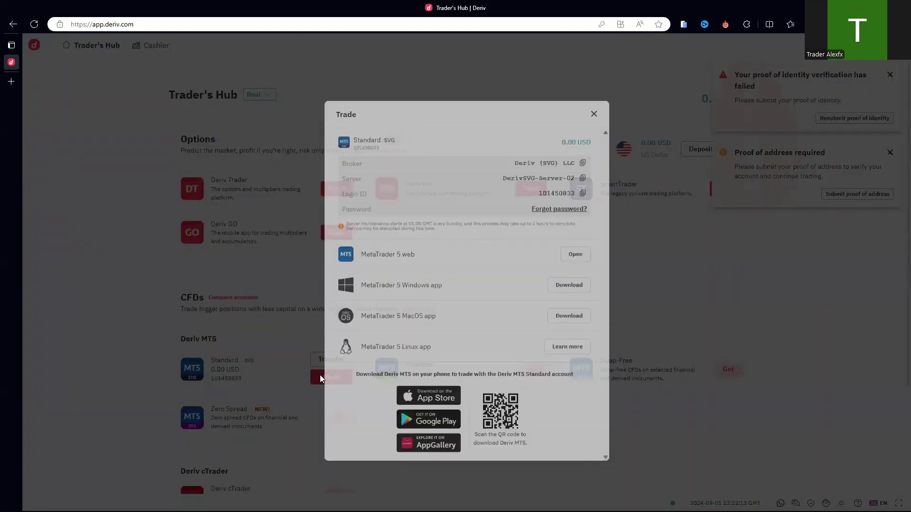